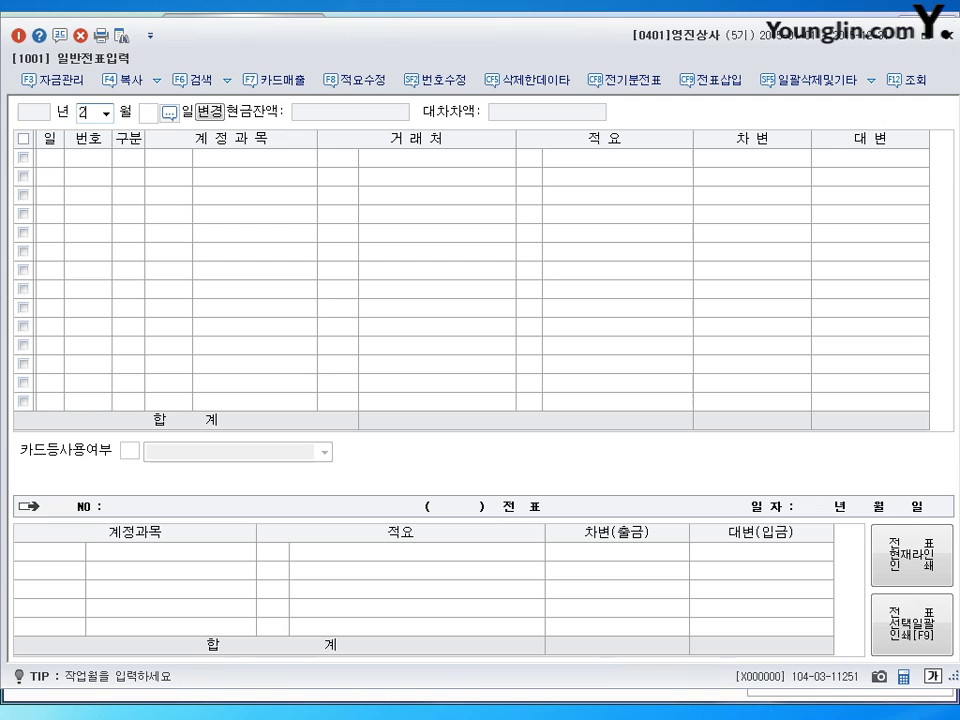
Open the February general vouchers and start a day 1 debit (차변) line for account 0114 단기대여금
key("Return")
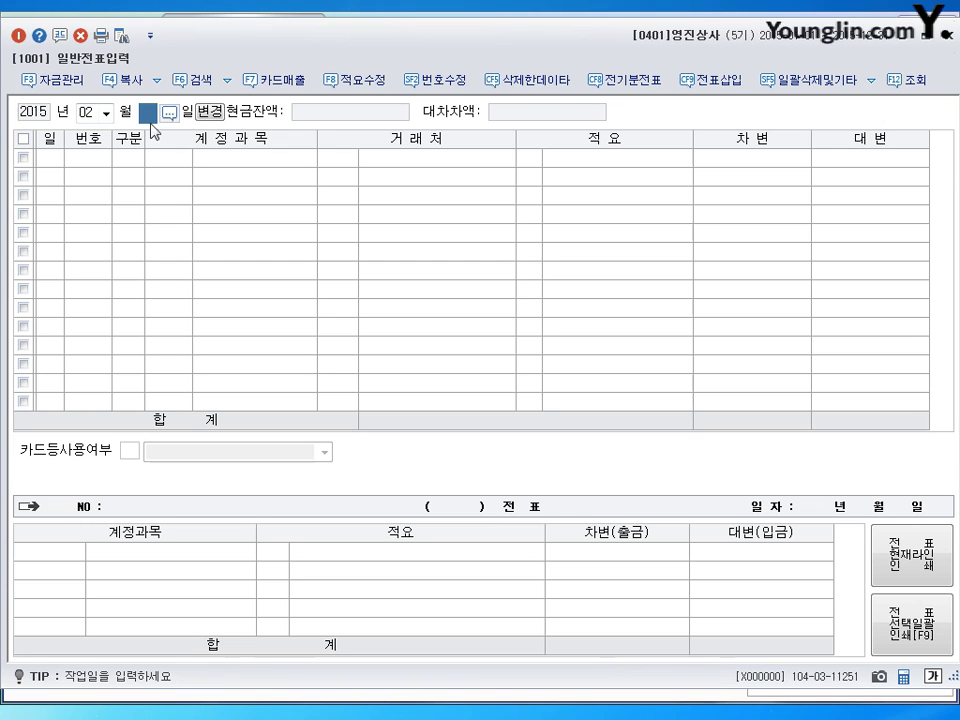
key("Return")
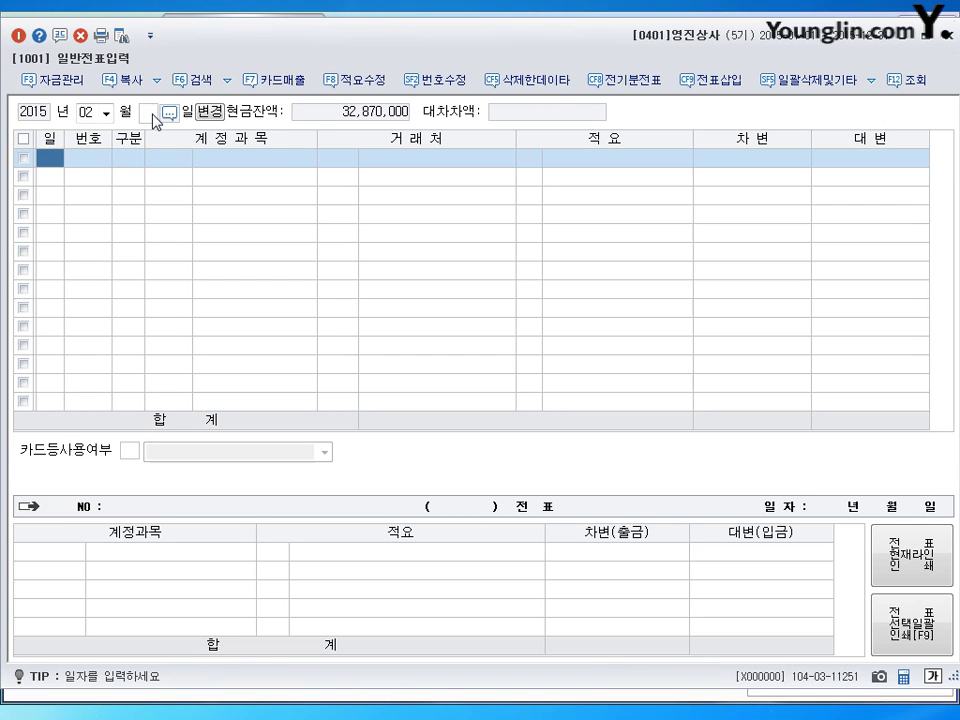
type("1")
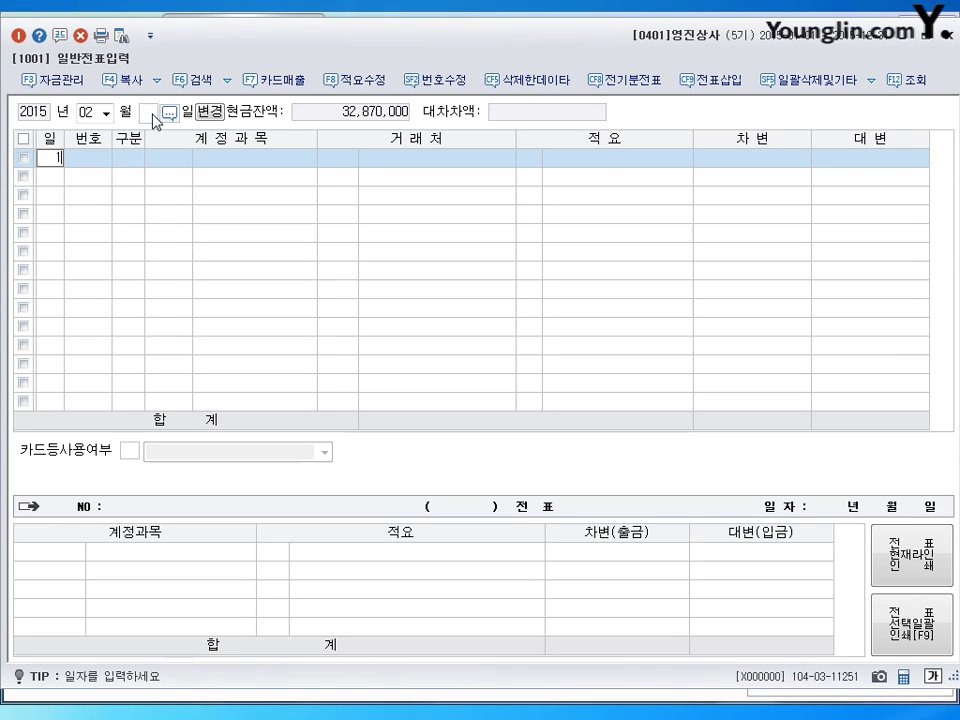
key("Return")
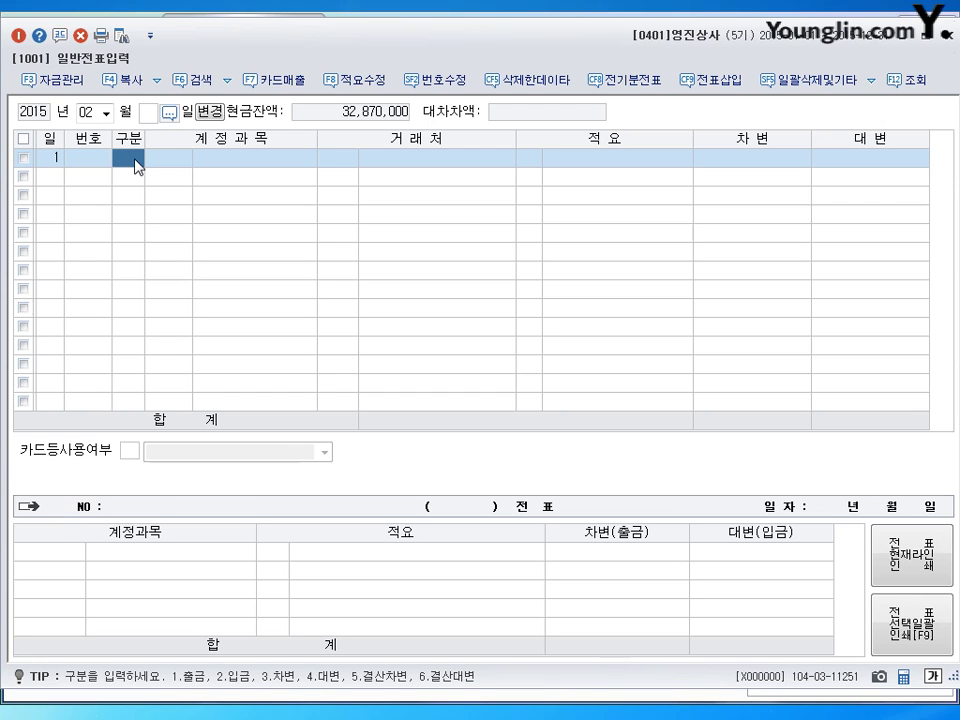
type("3")
key("Return")
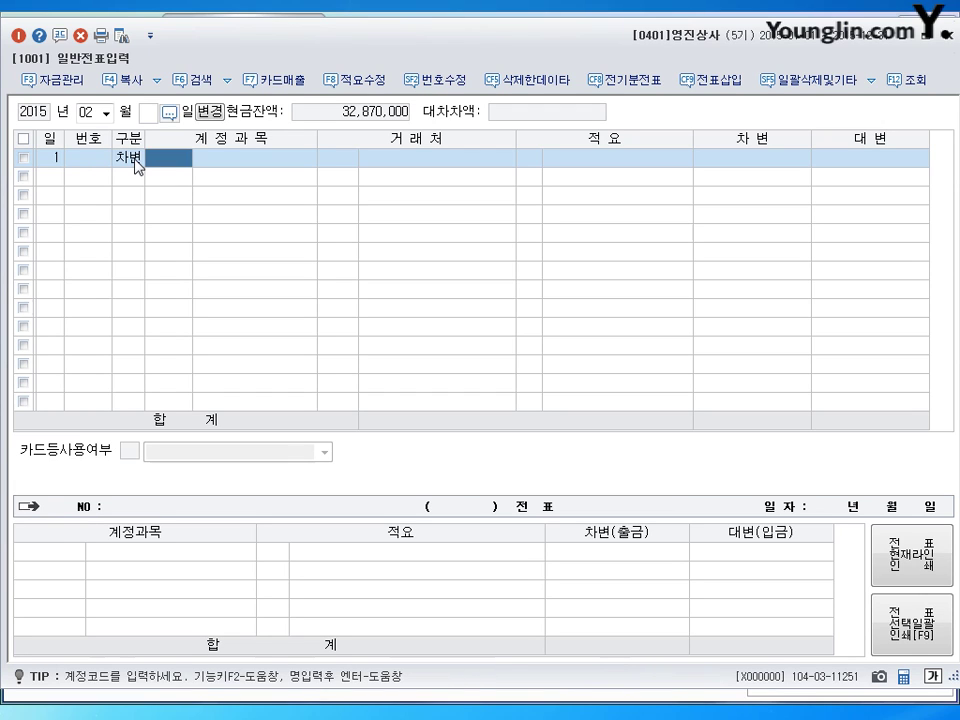
type("0114")
key("Return")
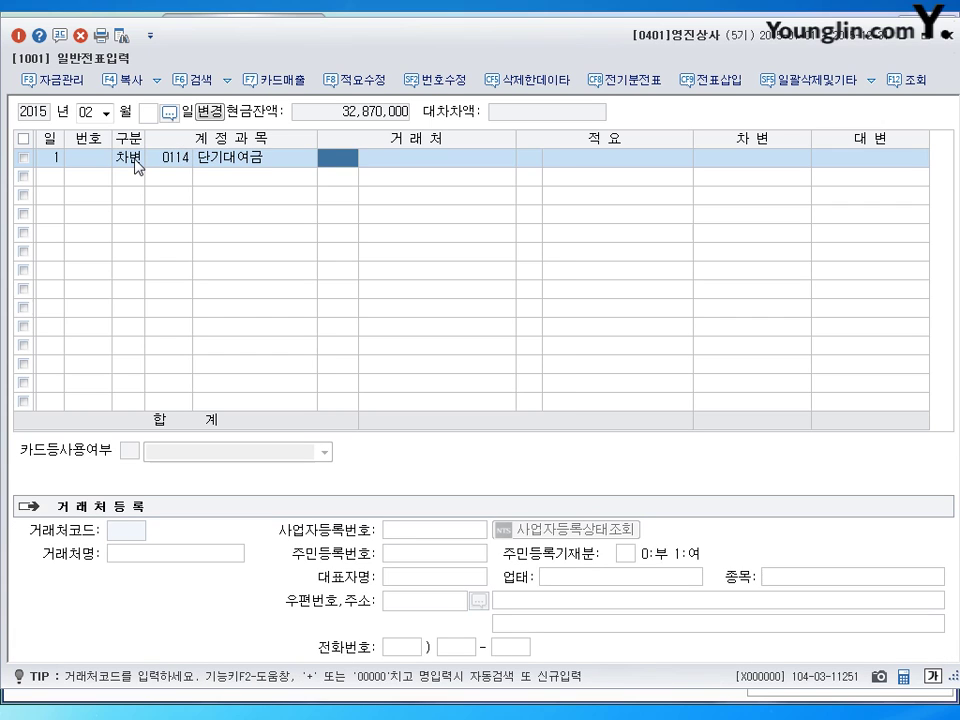
Look up 신구 as the line's trading partner and enter a debit amount of 3,000,000 without a description
type("신ㄱ")
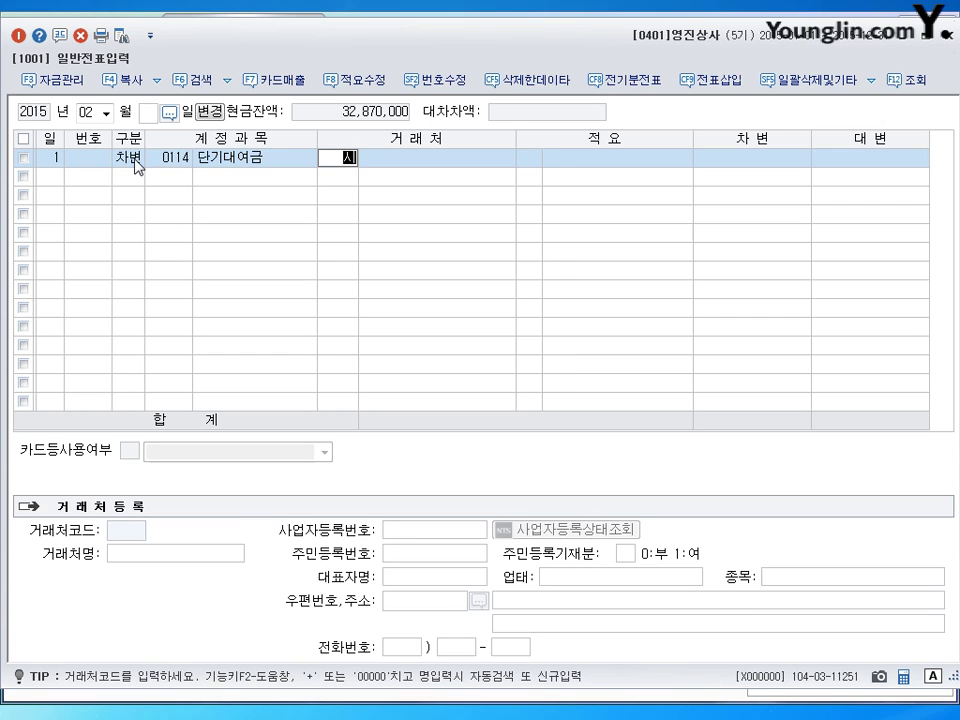
type("ㅜ")
key("Return")
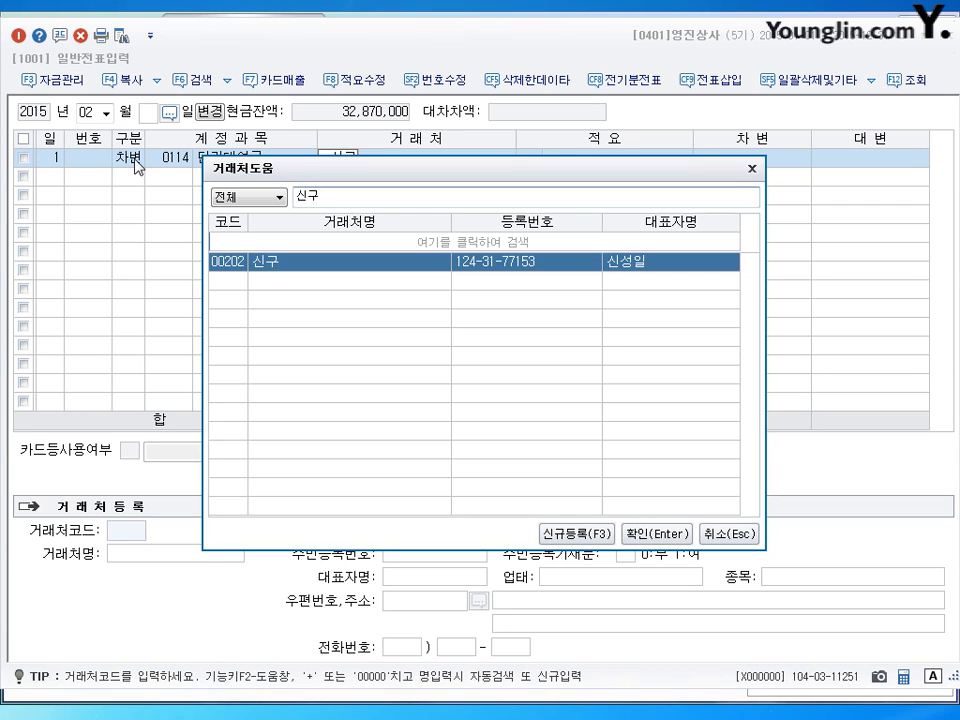
key("Return")
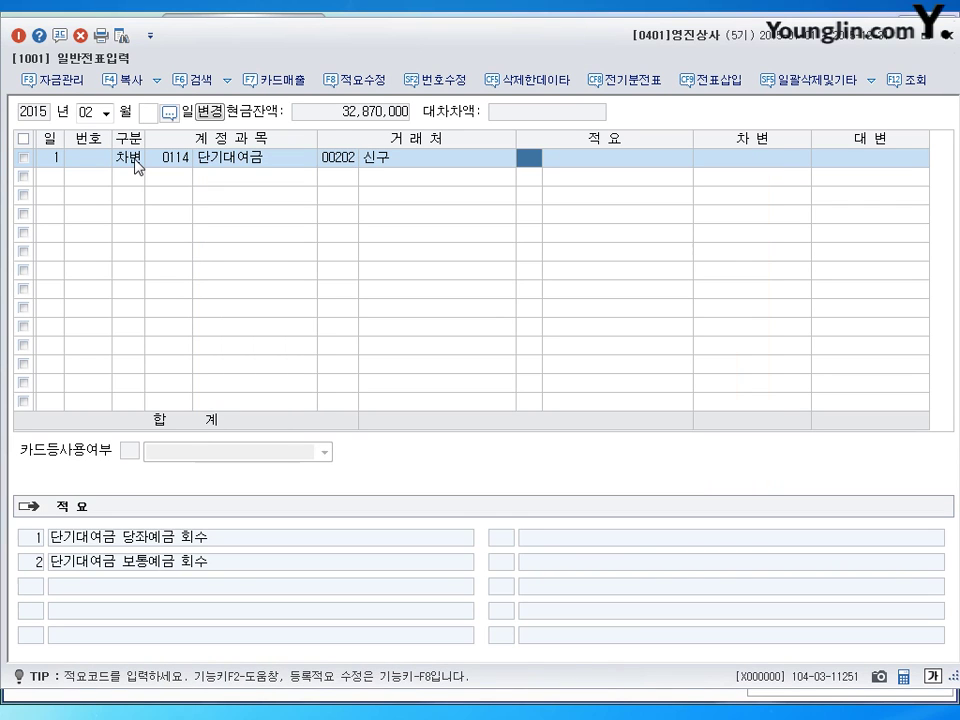
key("Left")
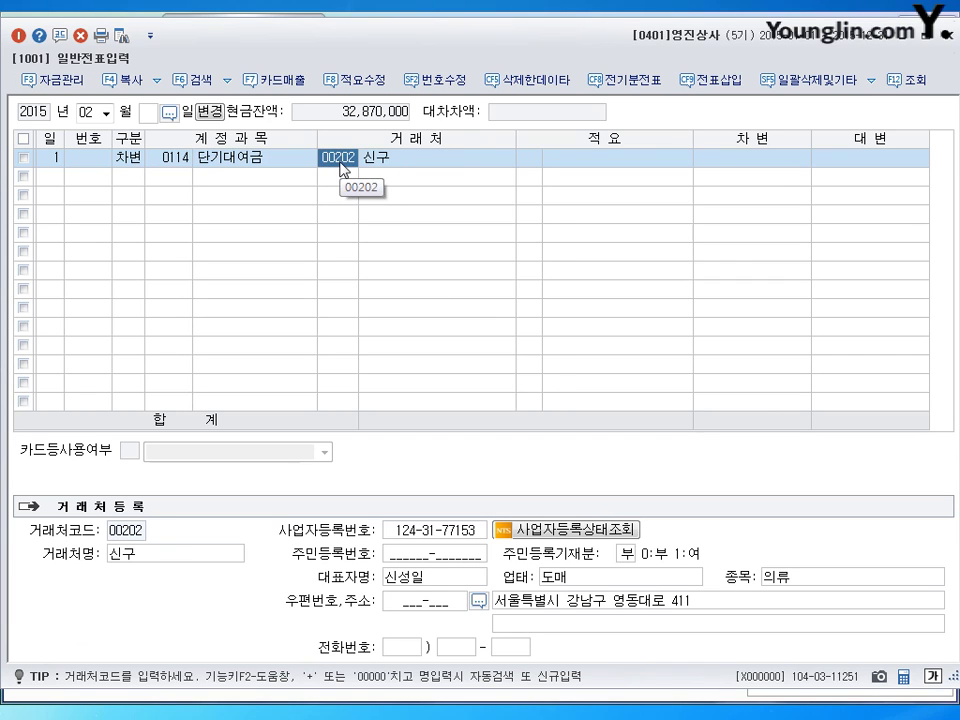
key("Return")
key("Return")
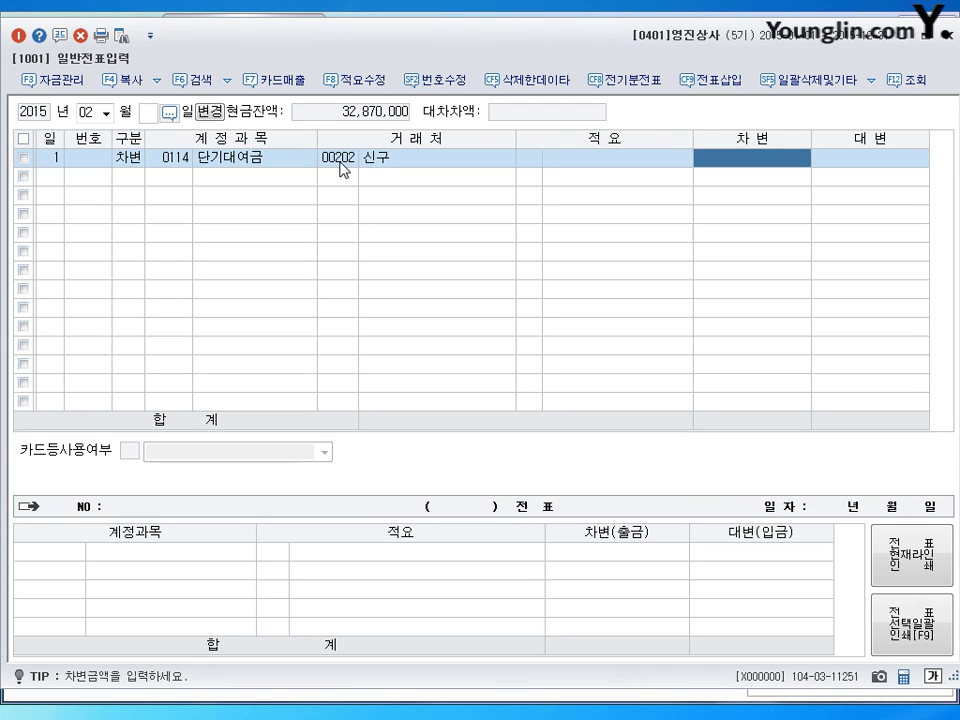
type("3000000")
key("Return")
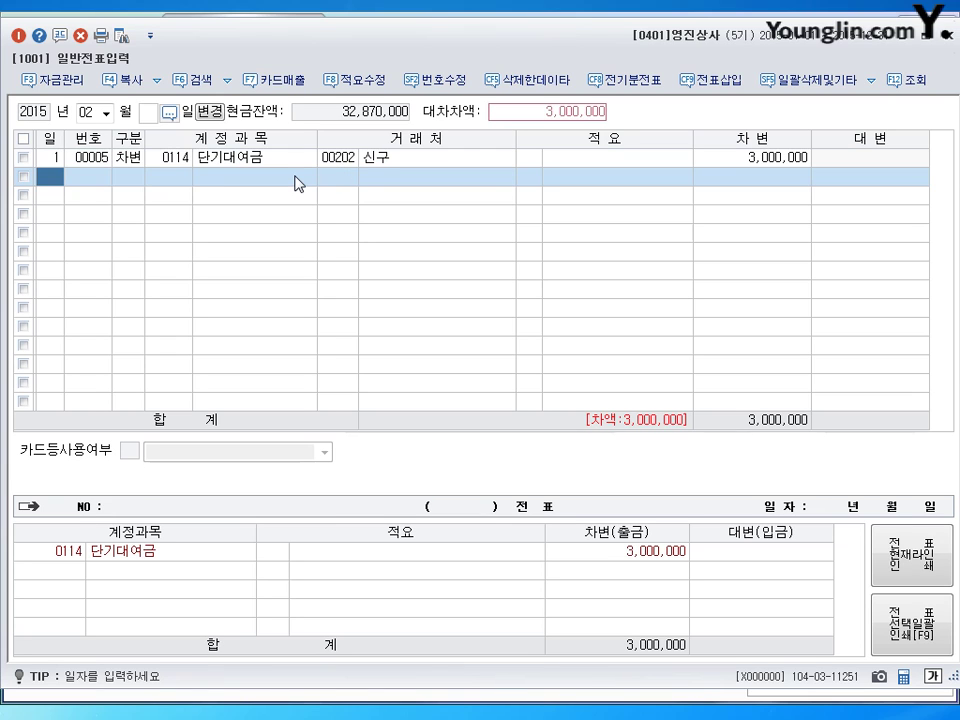
Change the type of the day 1 단기대여금 line to cash payment (출금)
key("Up")
key("Return")
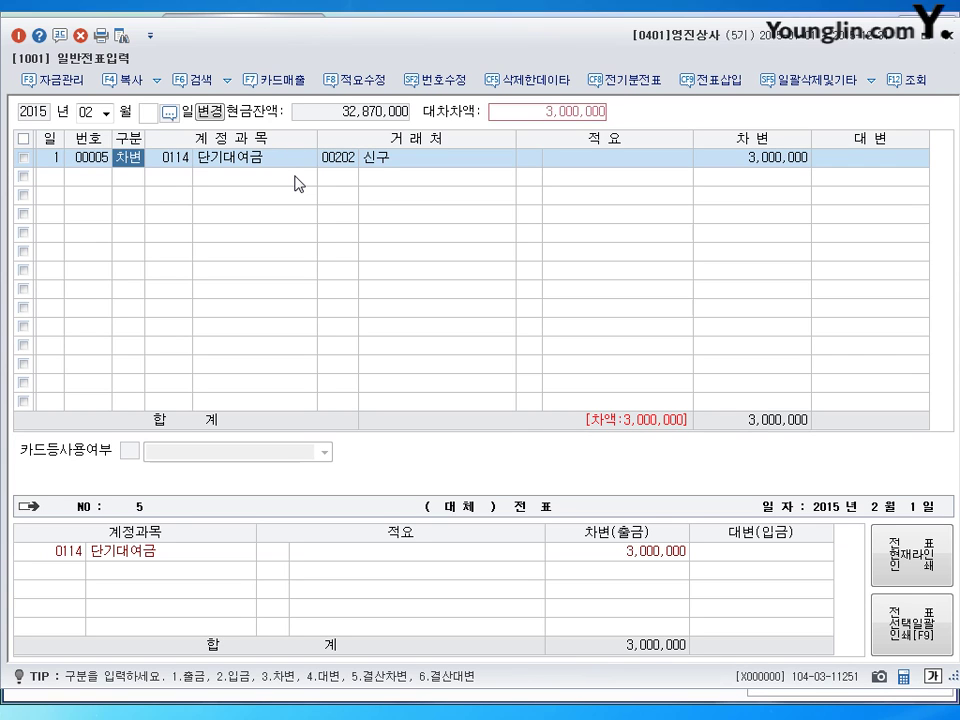
type("1")
key("Left")
key("Down")
key("Up")
key("Left")
key("Down")
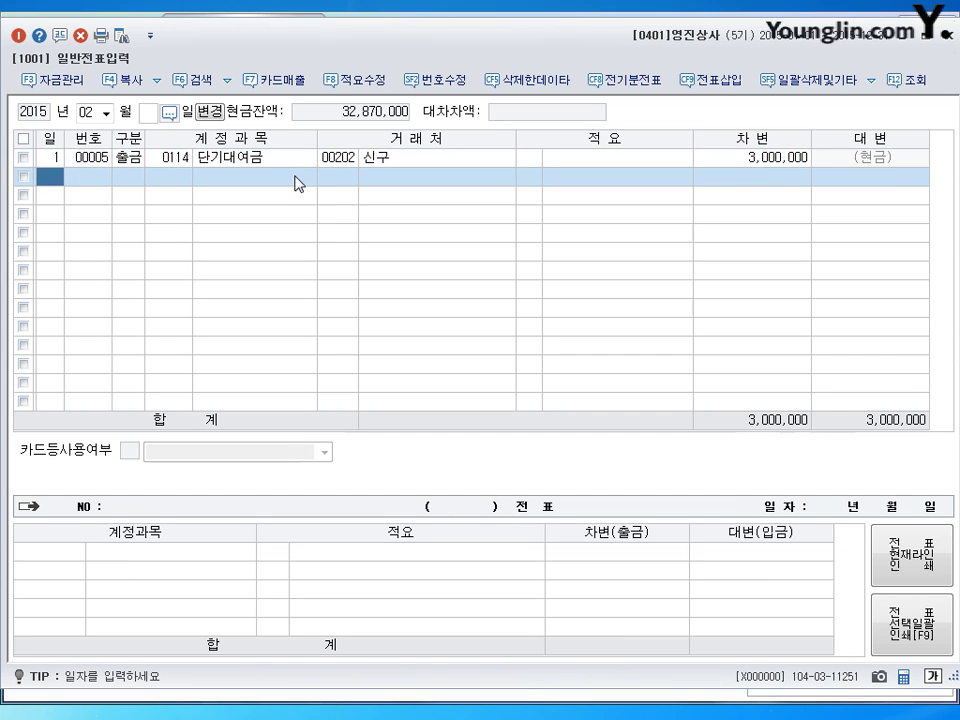
Enter a second day 1 line as a 3,000,000 debit to account 0114 단기대여금 with partner 신구
type("1")
key("Return")
type("3114")
key("Return")
key("Return")
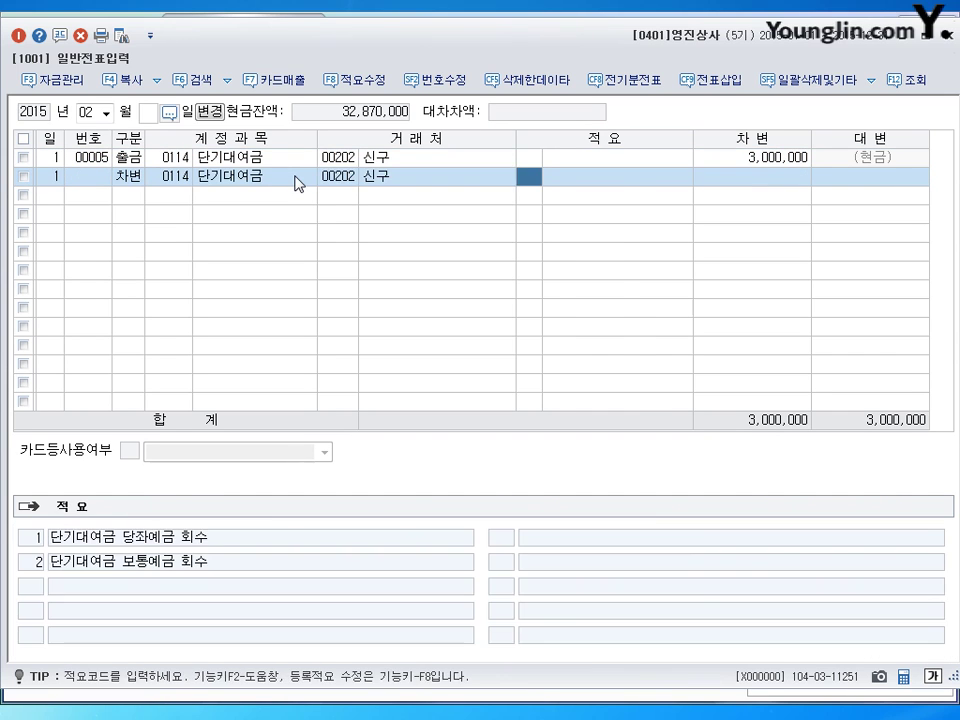
key("Return")
type("3000000")
key("Return")
Balance the second day 1 voucher with a credit (대변) line for account 0101 현금
key("Return")
type("4101")
key("Return")
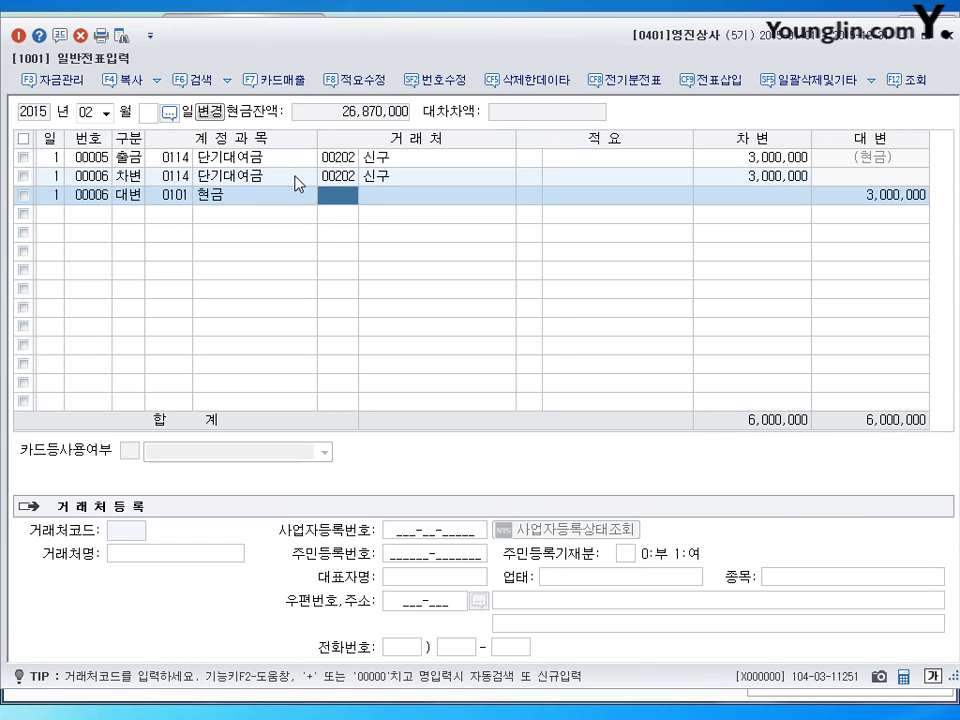
key("Return")
key("Return")
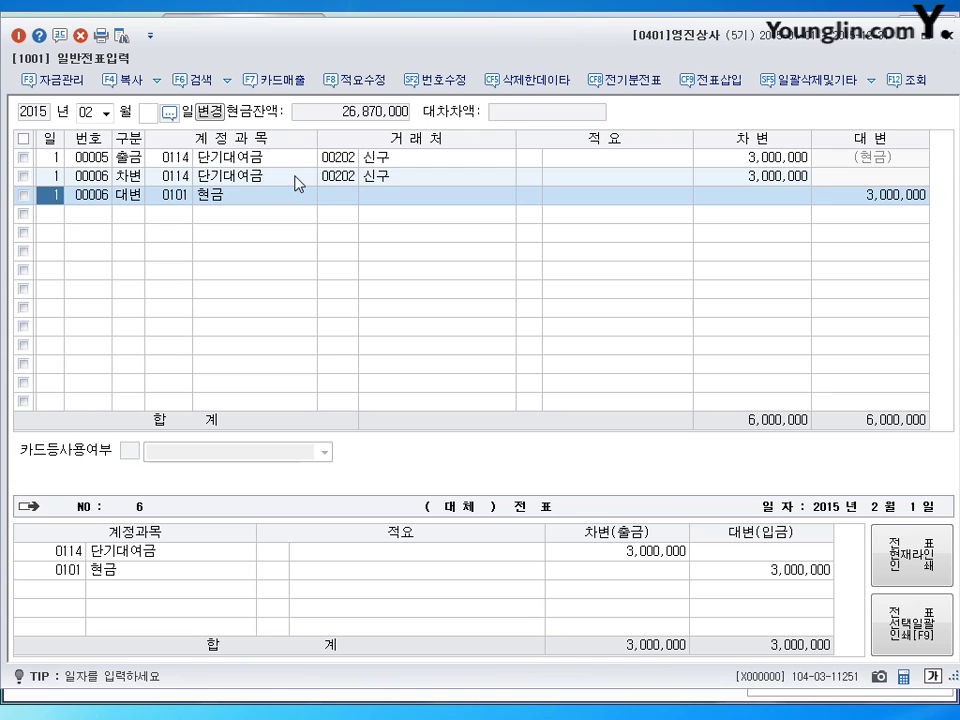
Delete both the debit and credit lines of the duplicate voucher 00006
key("Up")
key("Up")
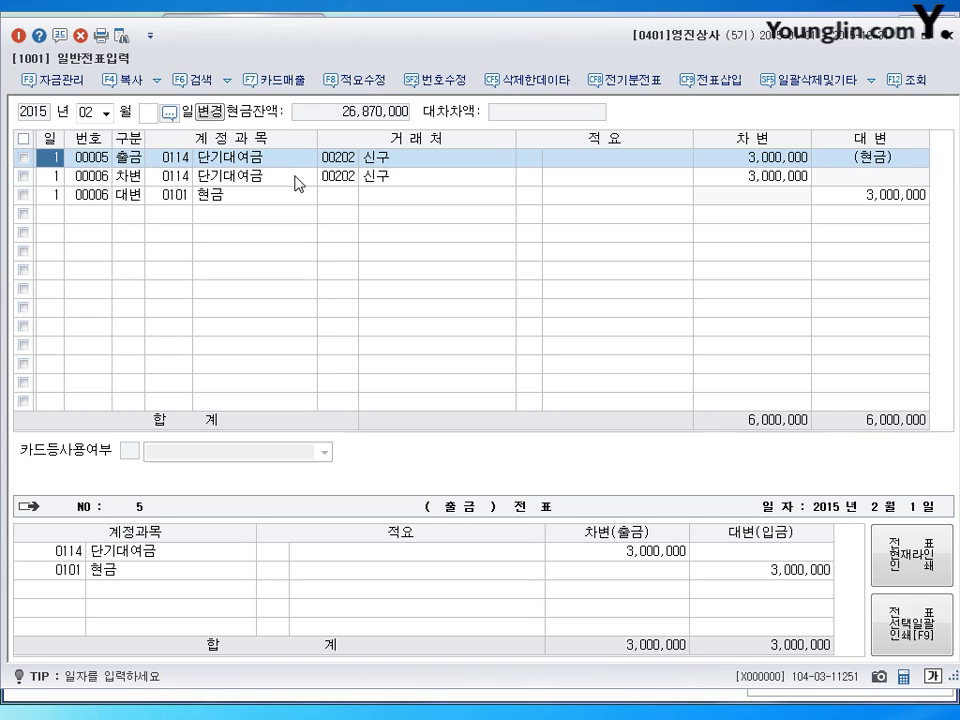
key("Down")
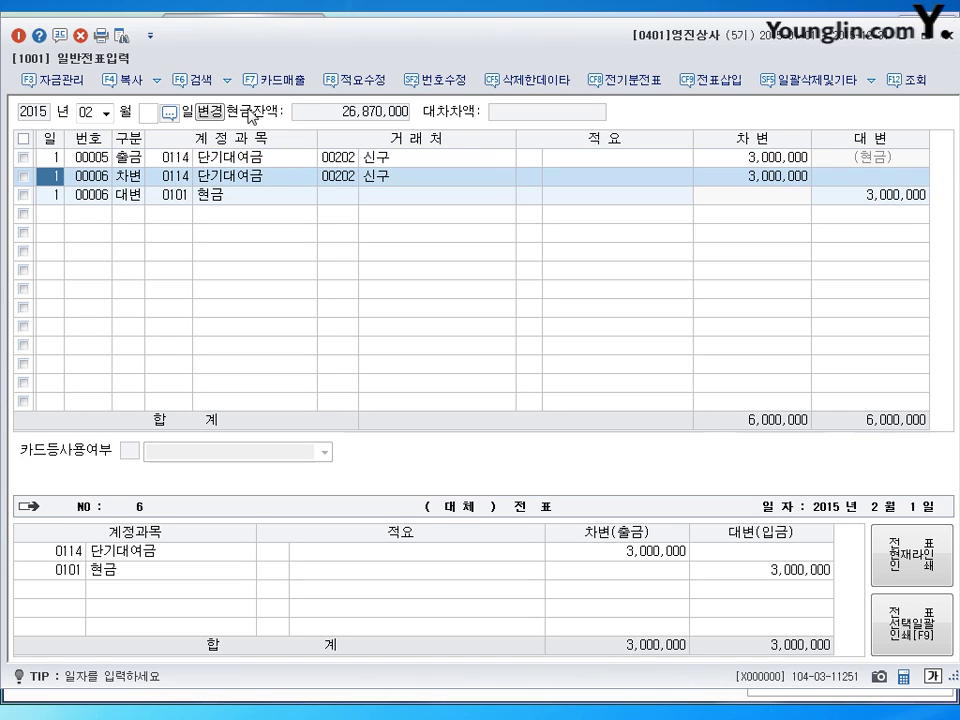
key("Left")
key("Down")
left_click(23, 195)
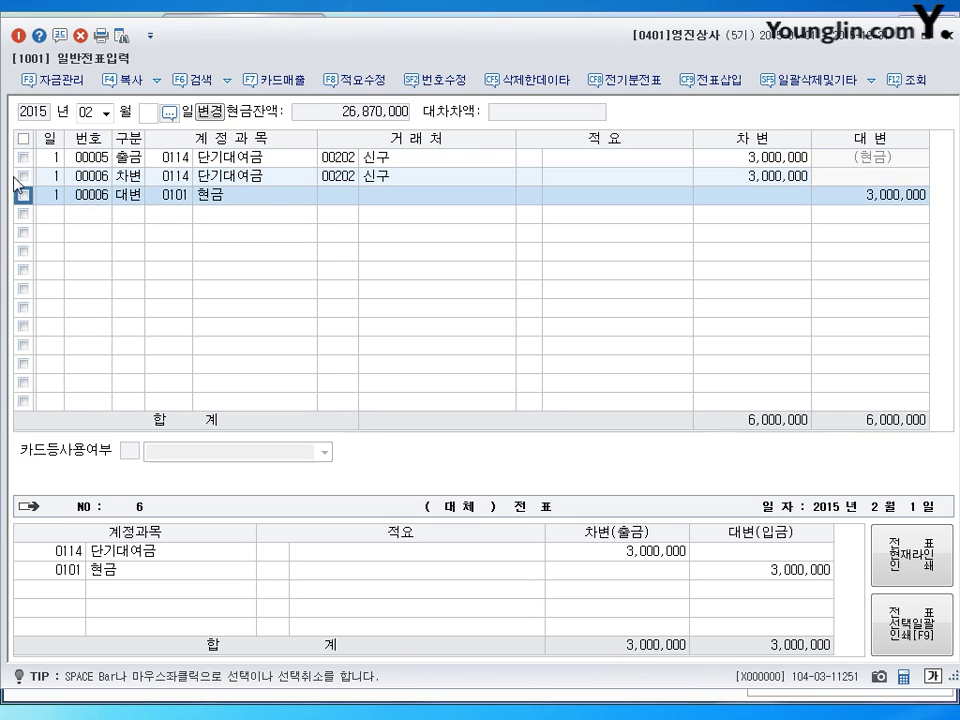
left_click(23, 176)
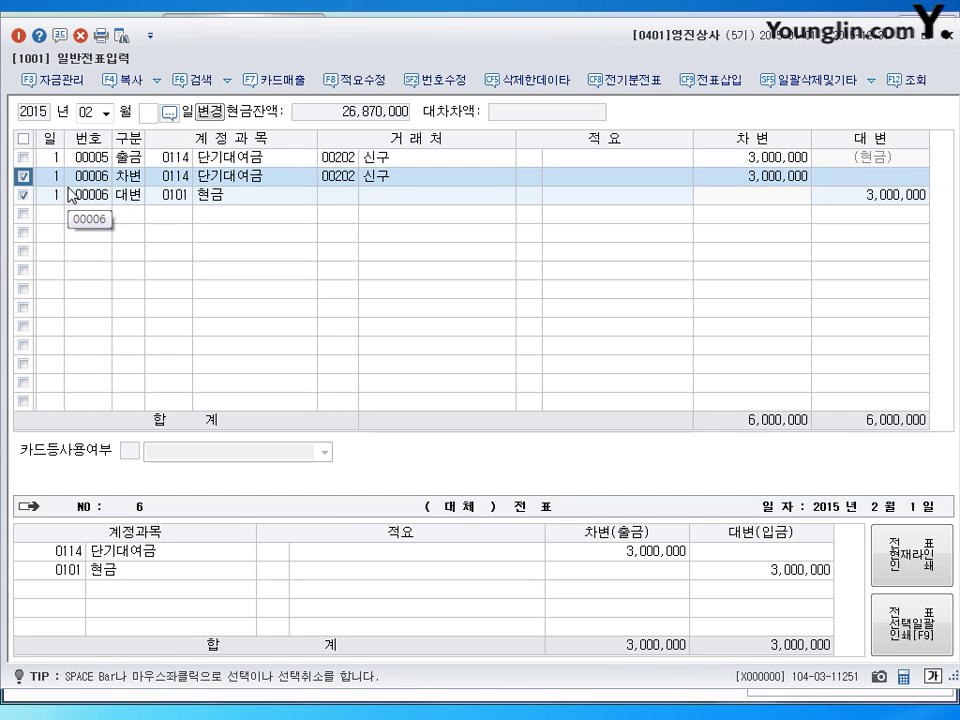
left_click(80, 35)
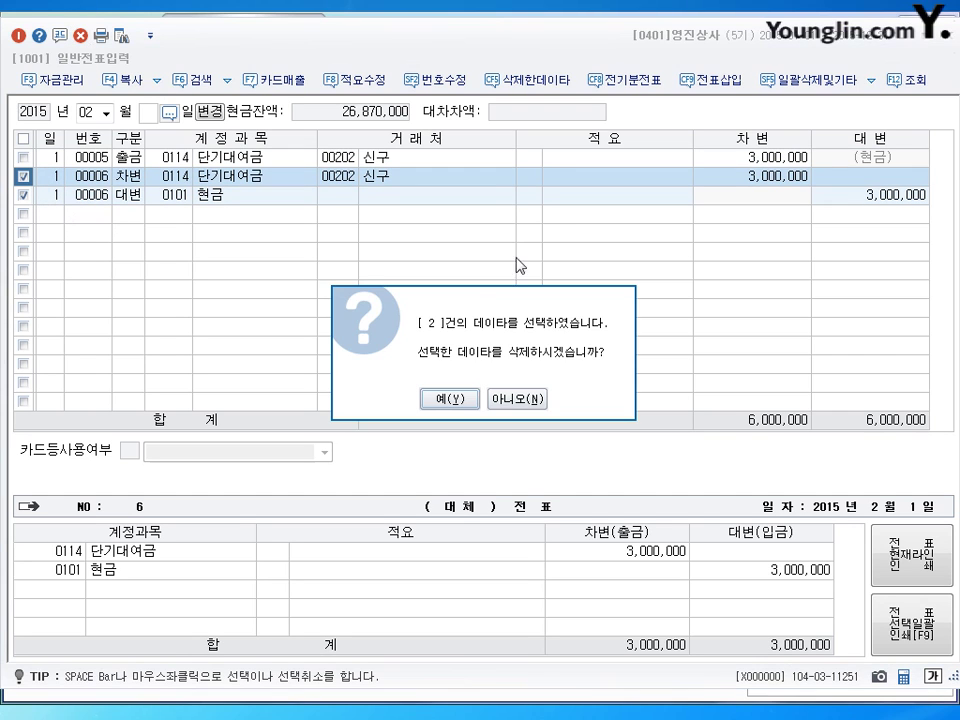
left_click(451, 400)
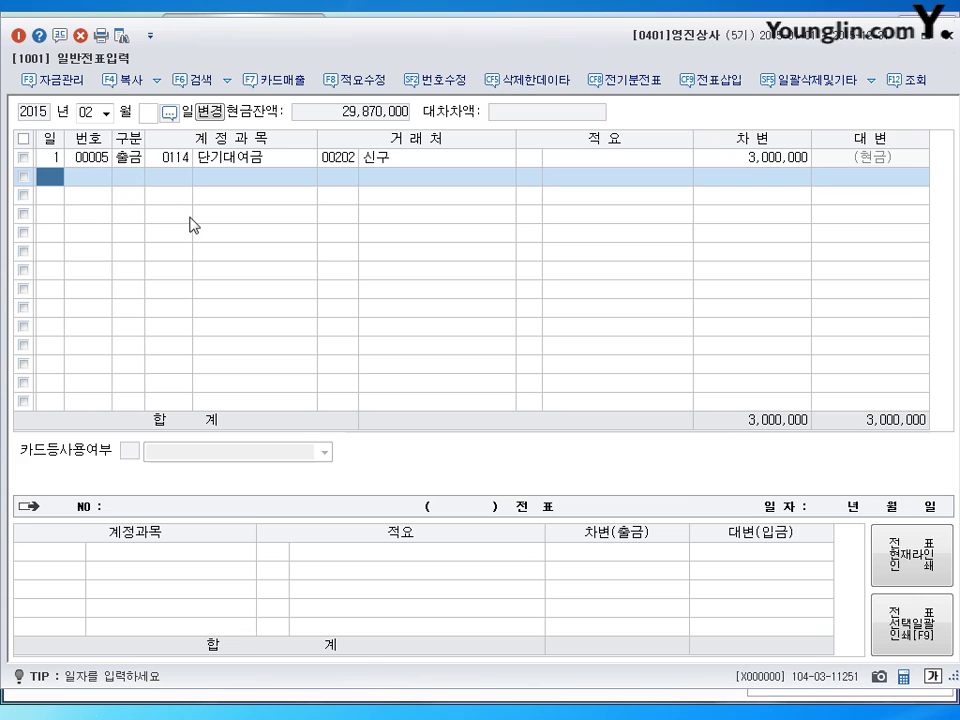
Start a day 2 debit (차변) line for account 0114 단기대여금
type("2")
key("Return")
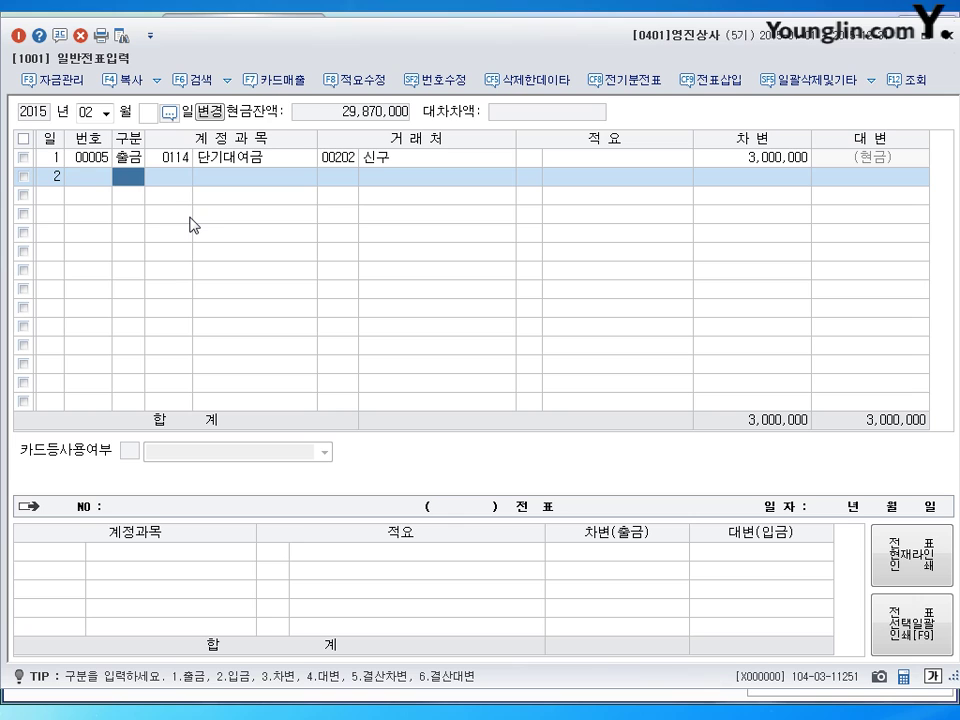
type("3")
key("Return")
type("114")
key("Return")
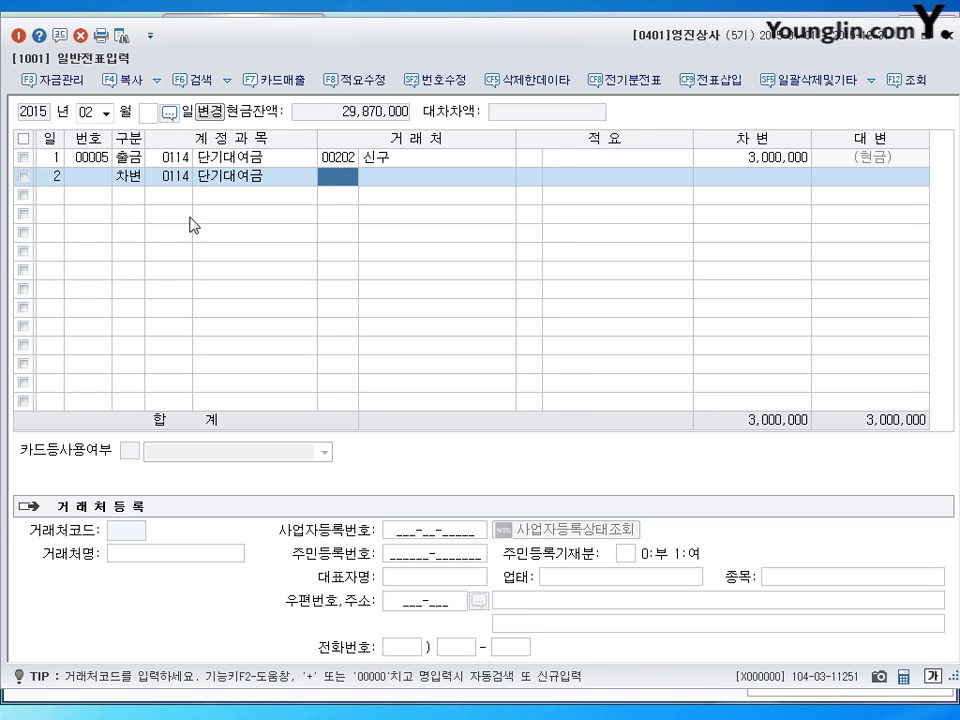
Set 일신산업 as the day 2 line's trading partner and enter a debit amount of 3,000,000
type("일소")
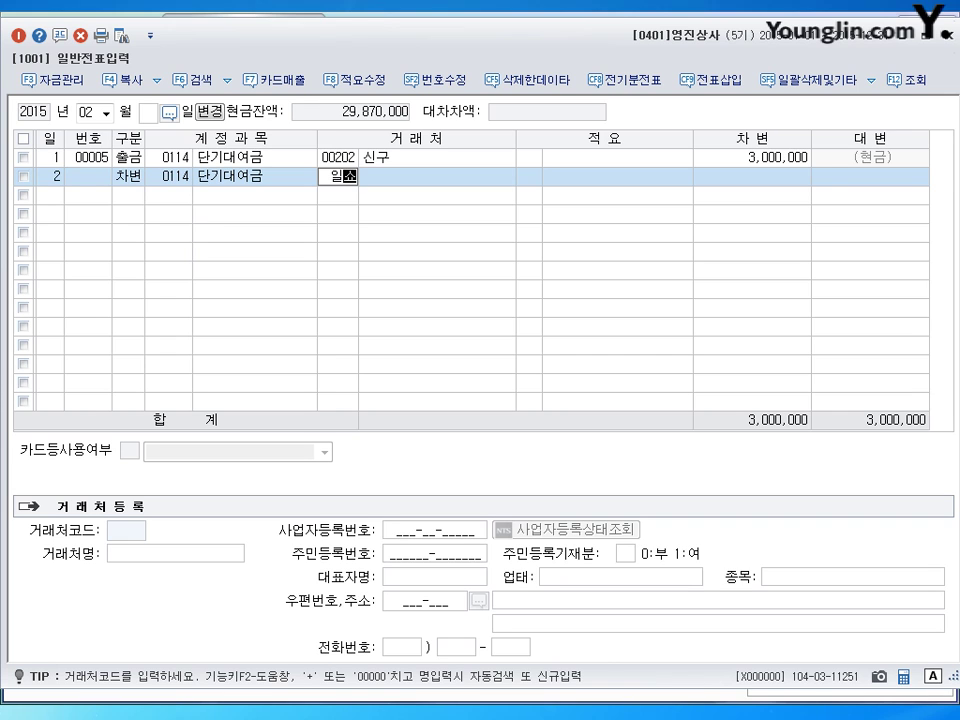
key("BackSpace")
type("신")
key("Return")
key("Return")
key("Return")
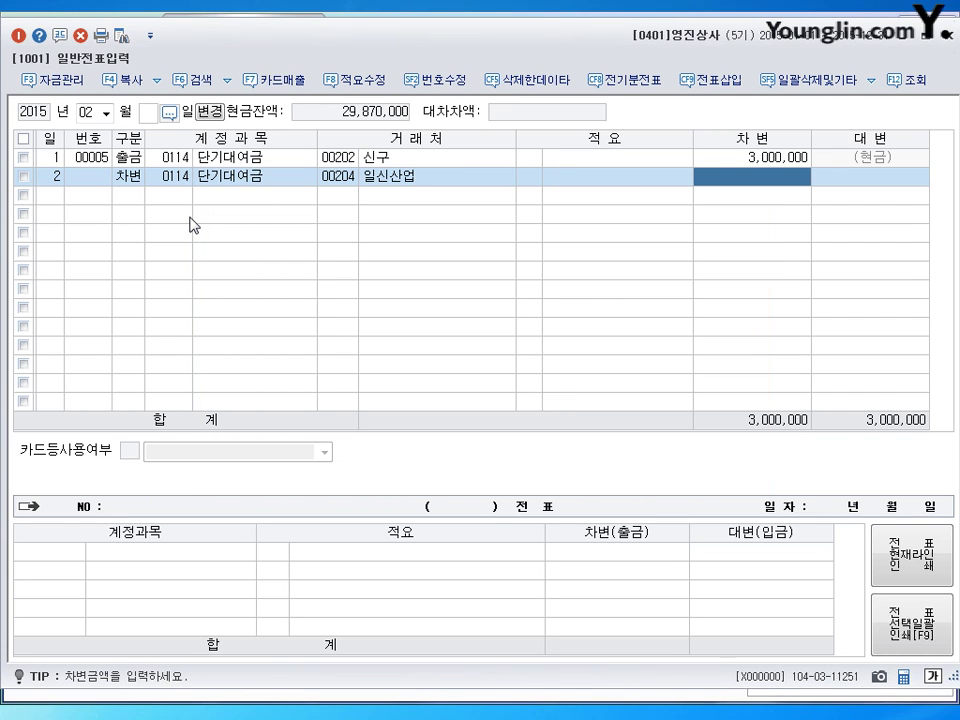
type("3000000")
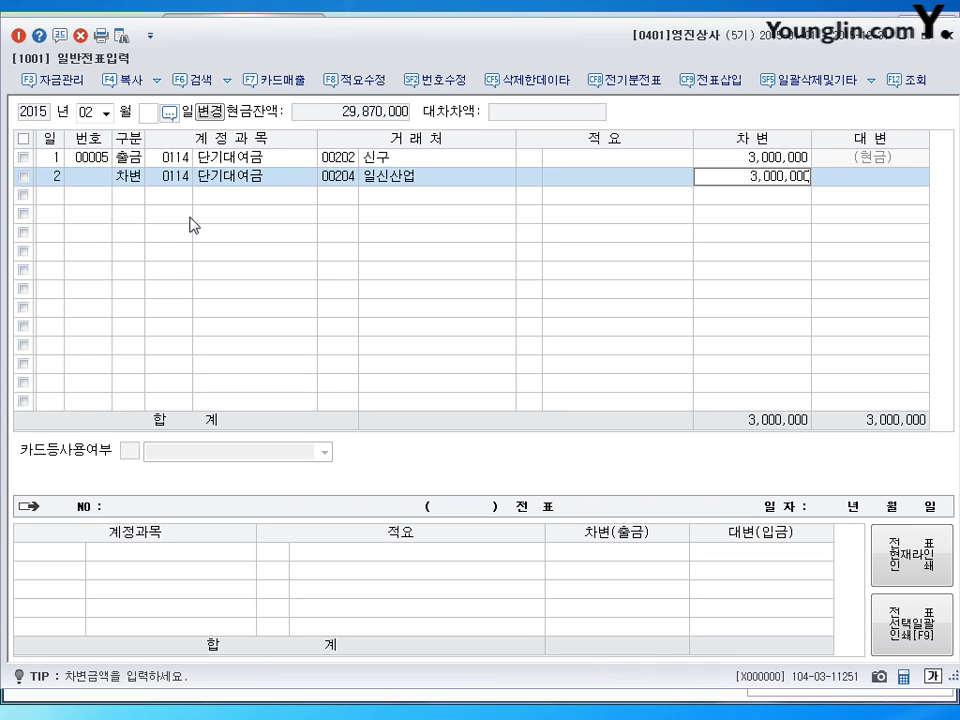
key("Return")
Add a day 2 credit (대변) line of 30,000 for account 0901 이자수익
type("2")
key("Return")
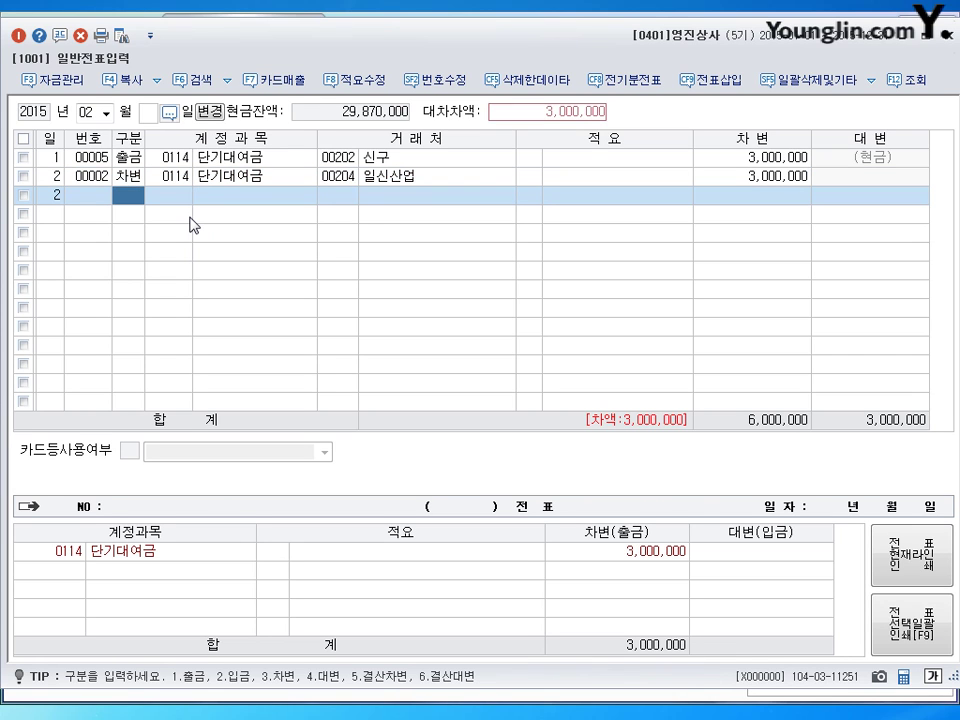
type("4")
key("Return")
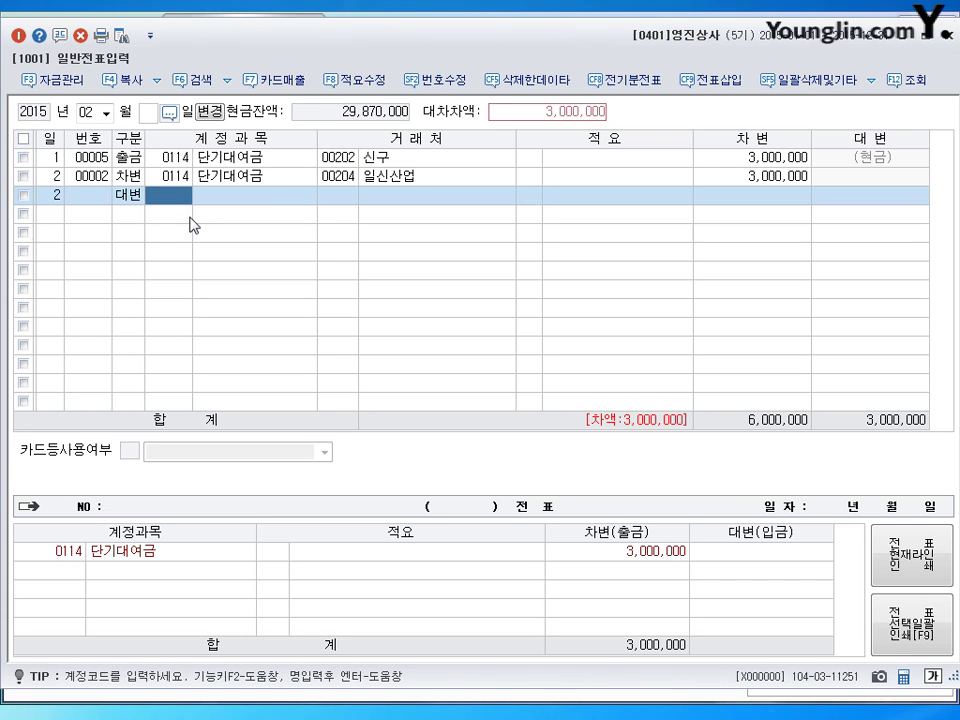
type("901")
key("Return")
key("Return")
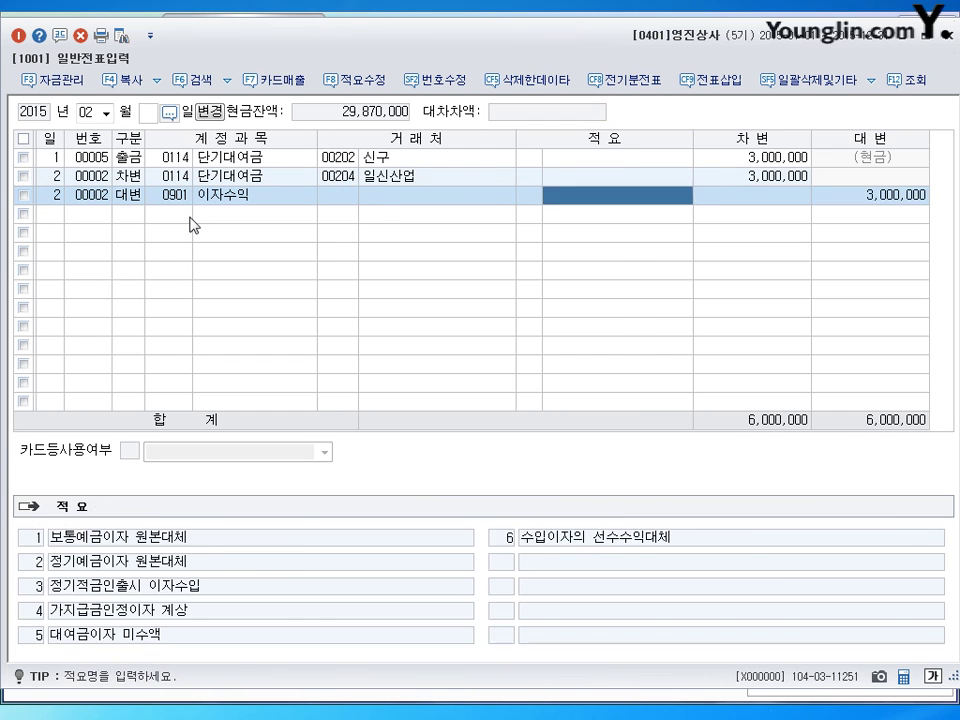
key("Return")
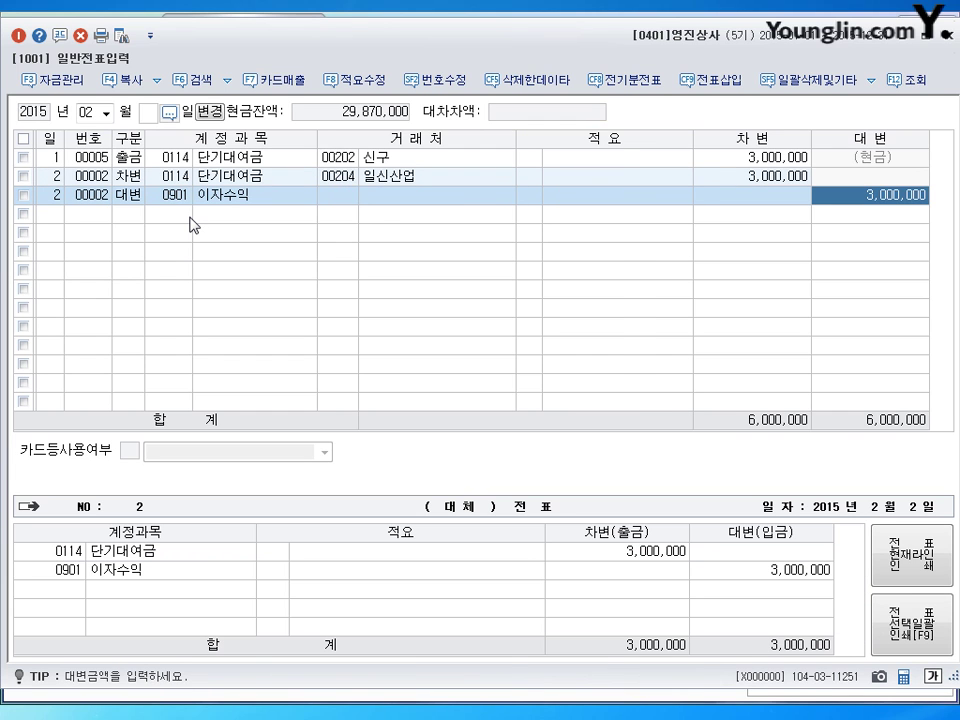
type("30000")
key("Return")
Add a day 2 credit (대변) line of 2,970,000 for account 0103 보통예금, leaving its trading partner blank
type("4")
key("Return")
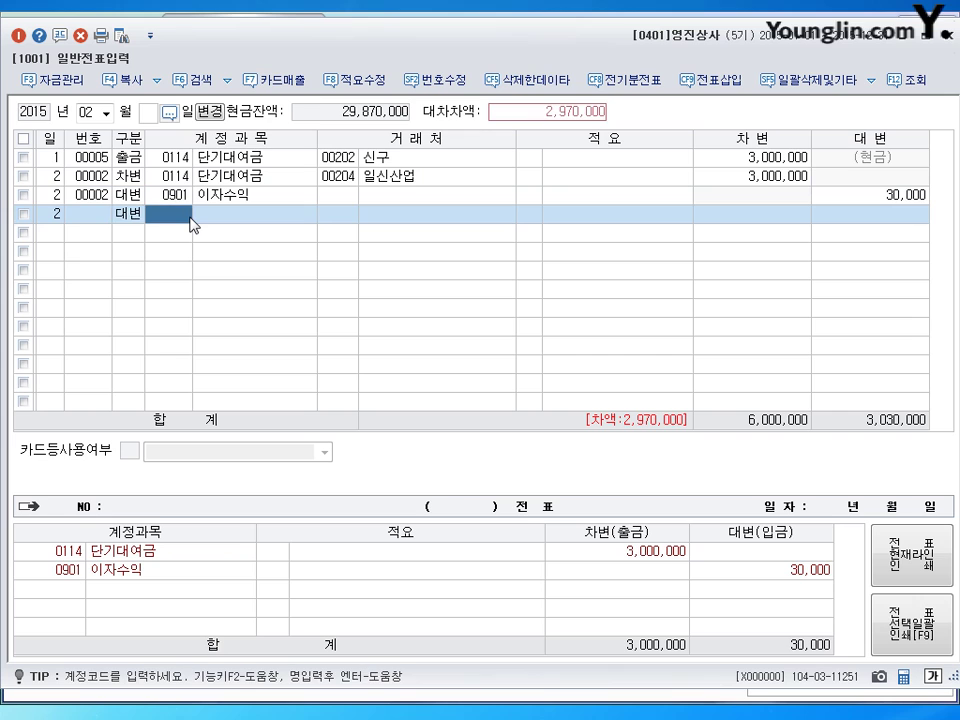
type("103")
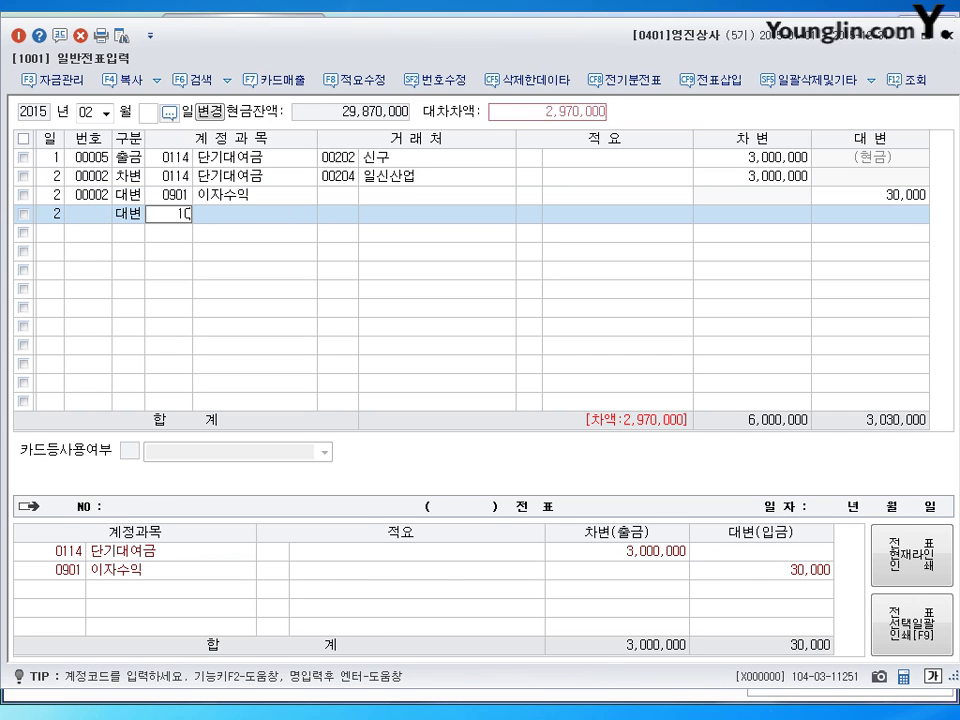
key("Return")
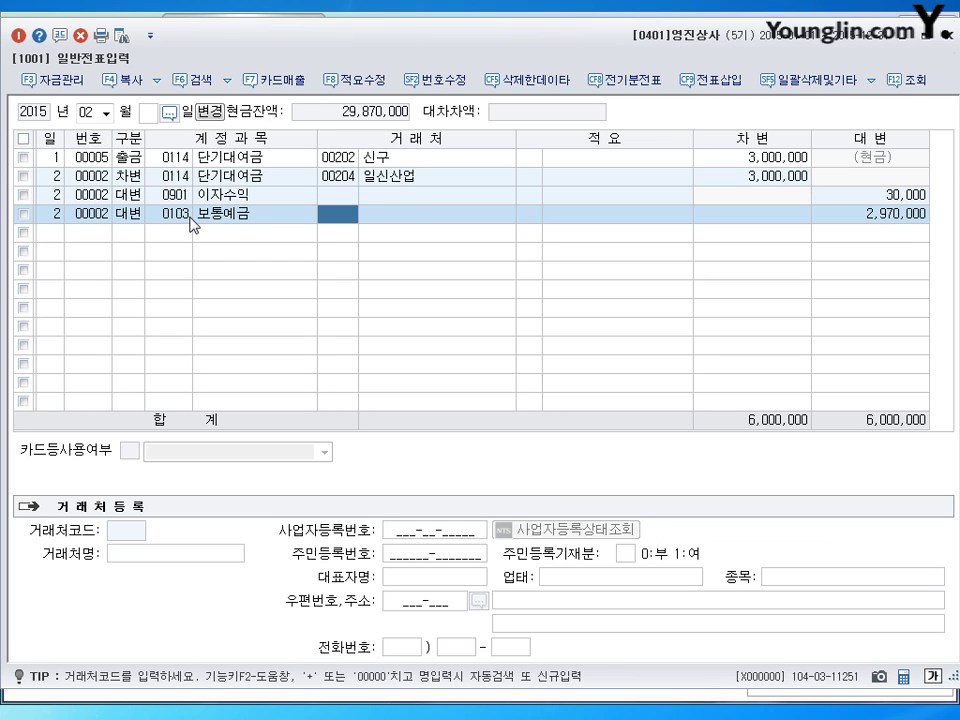
key("Return")
key("Return")
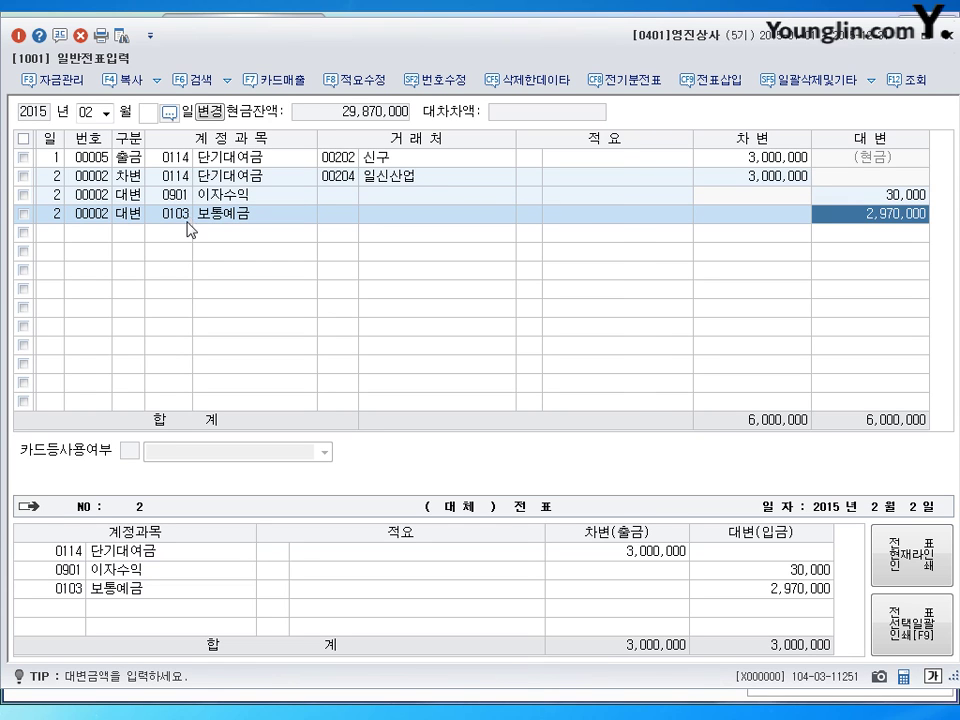
key("Return")
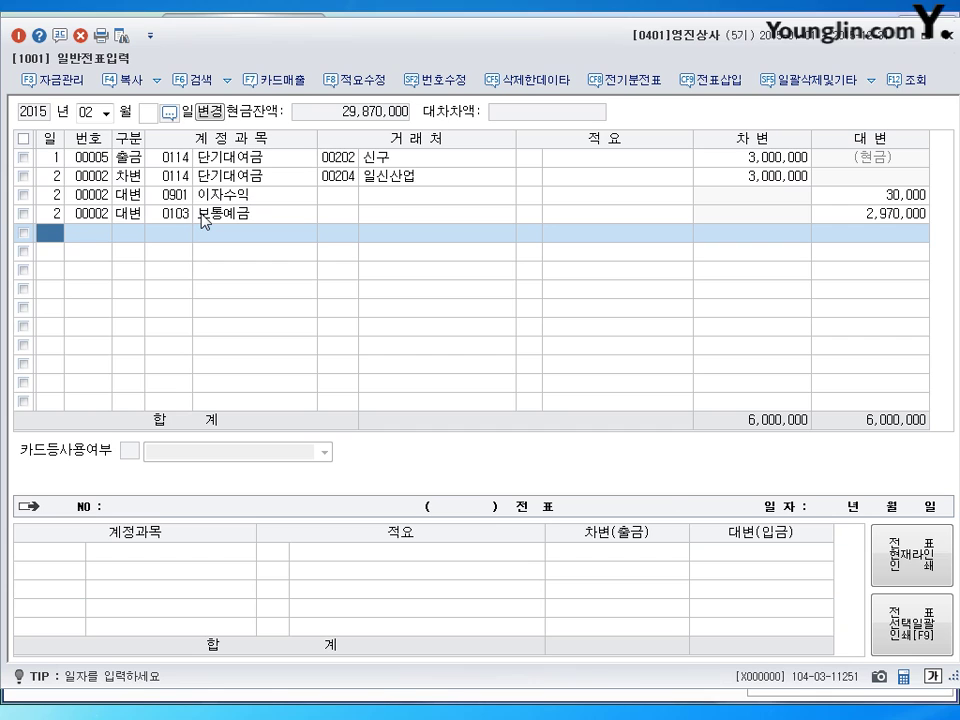
Add a day 3 debit (차변) line of 5,000,000 for account 0114 단기대여금 with trading partner 00202 신구
type("3")
key("Return")
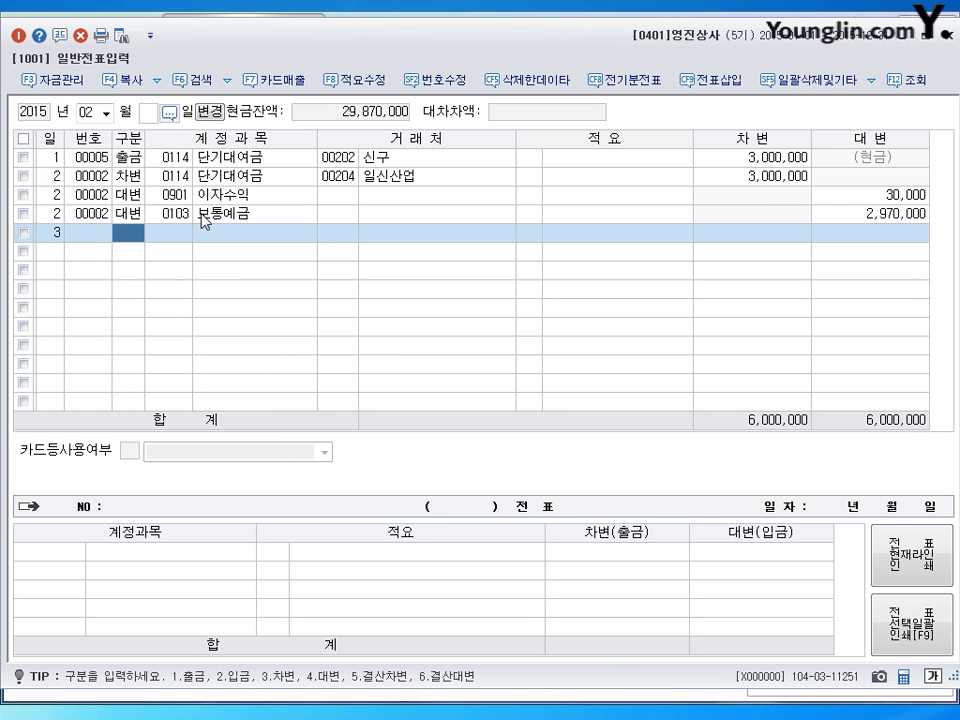
type("3")
key("Return")
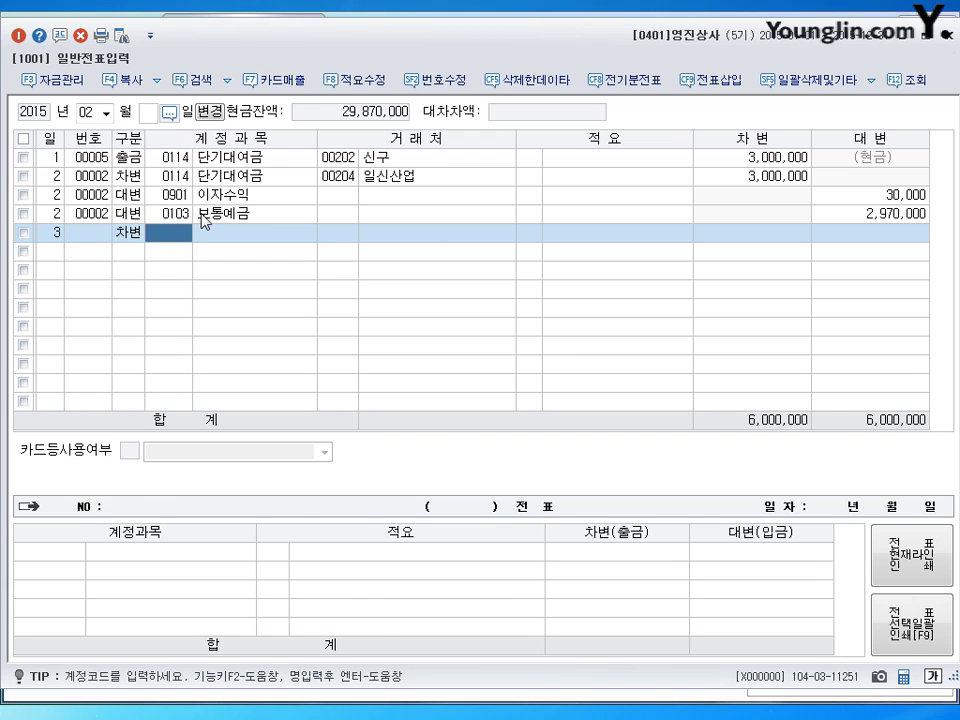
type("0114")
key("Return")
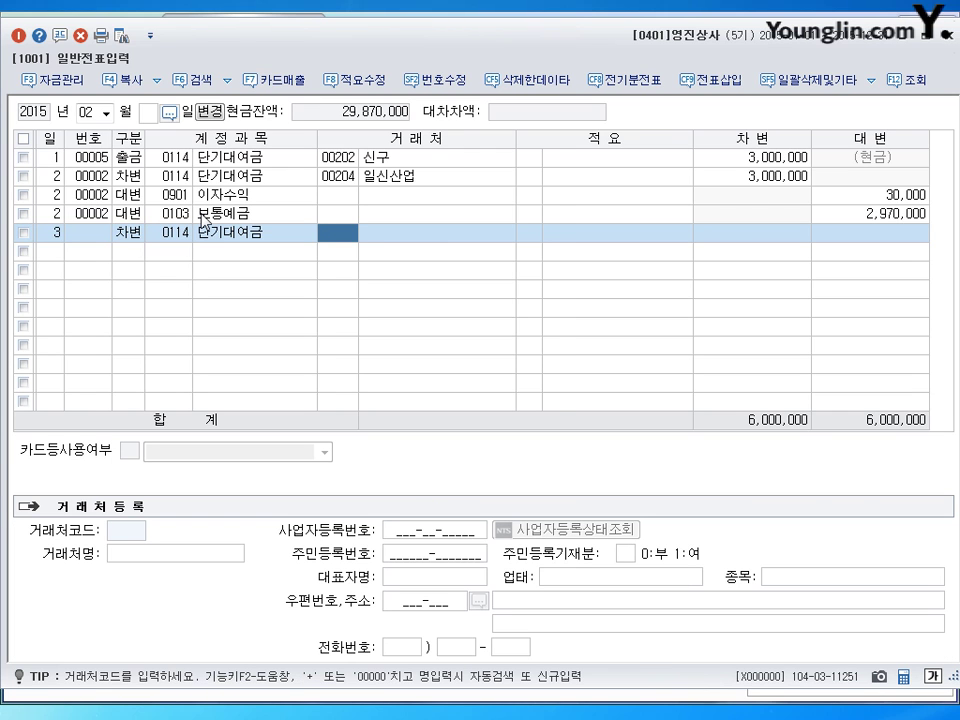
type("202")
key("Return")
key("Return")
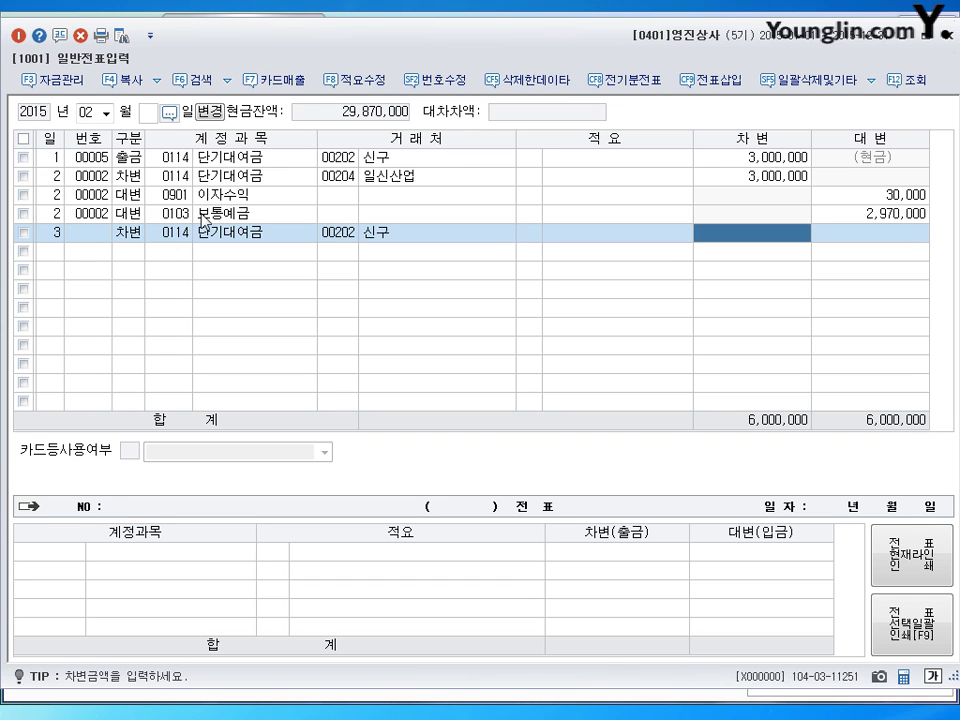
type("5000000")
key("Return")
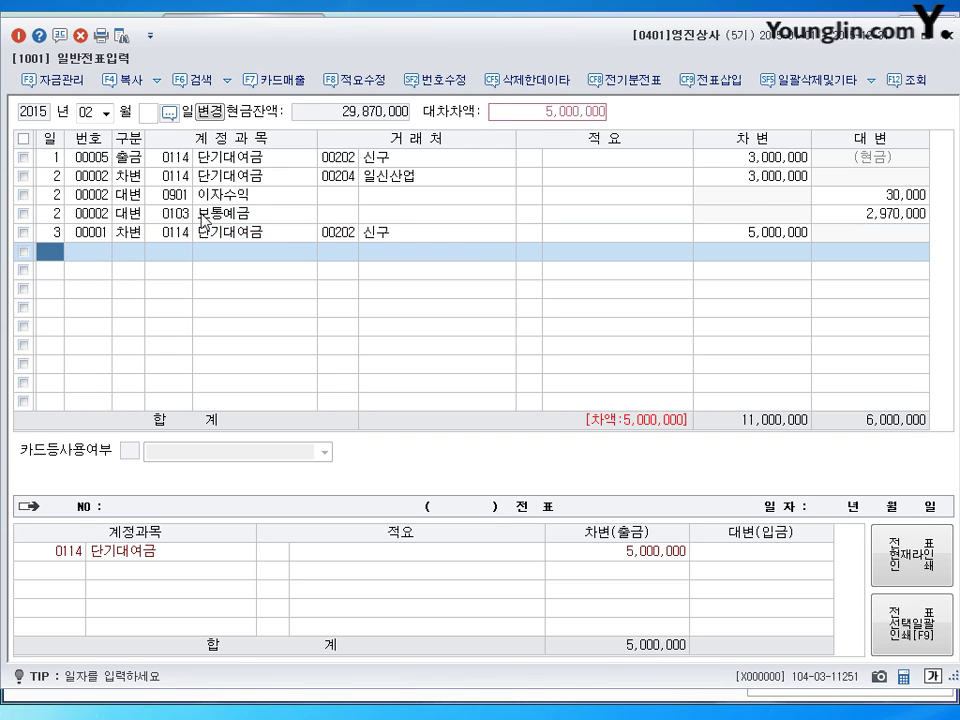
Add a day 3 credit (대변) line of 5,000,000 for account 0108 외상매출금
type("3")
key("Return")
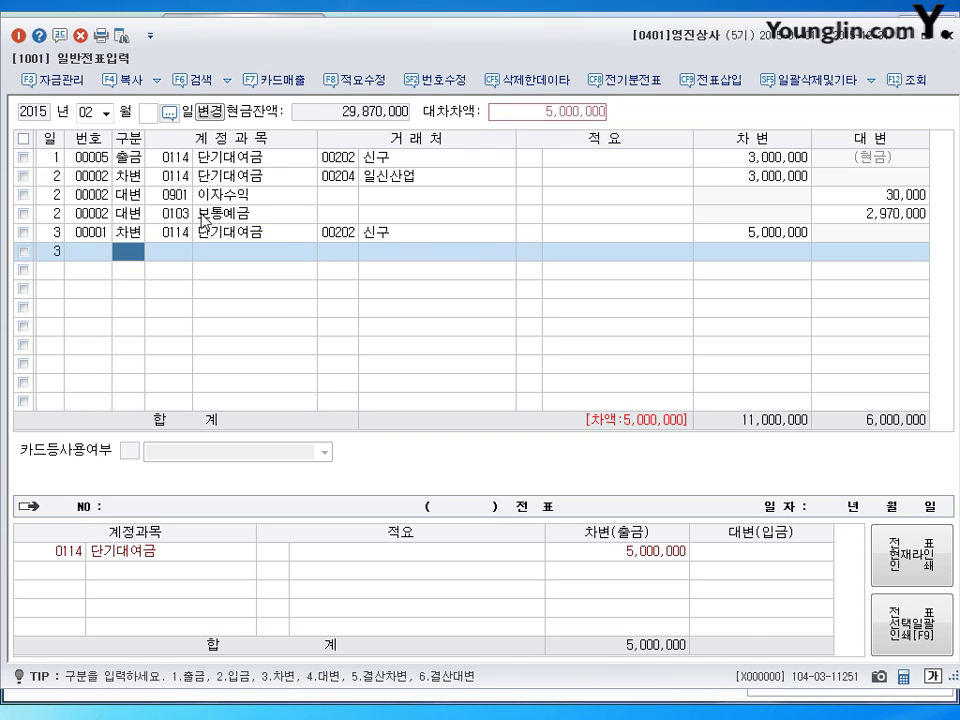
type("4")
key("Return")
type("108")
key("Return")
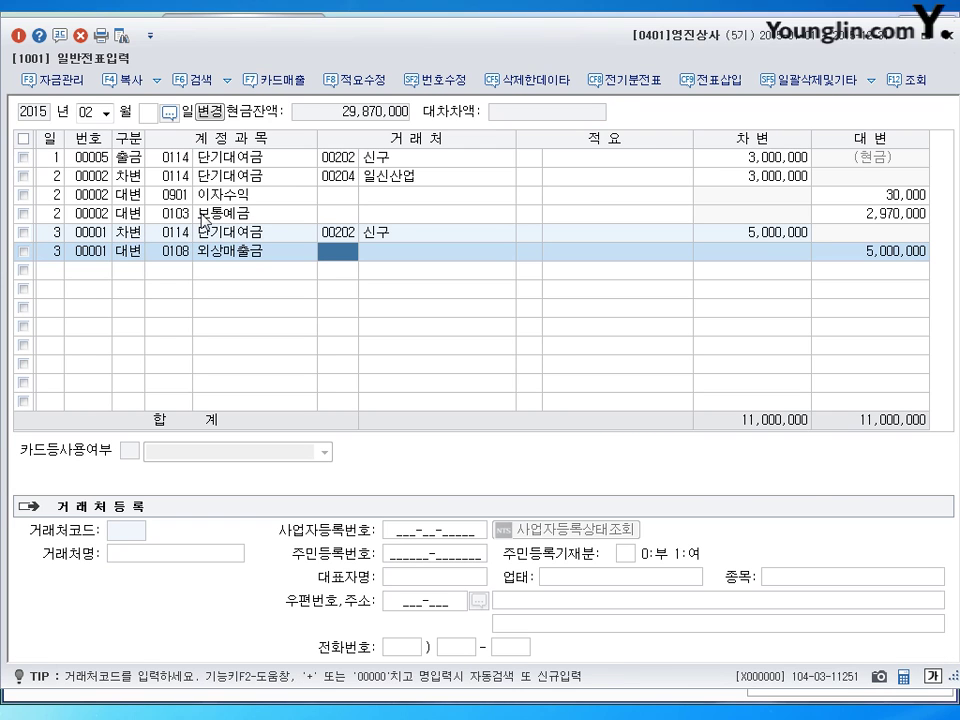
Re-enter 외상매출금 as the day 3 credit line's account by name and set 00202 신구 as its trading partner
key("Left")
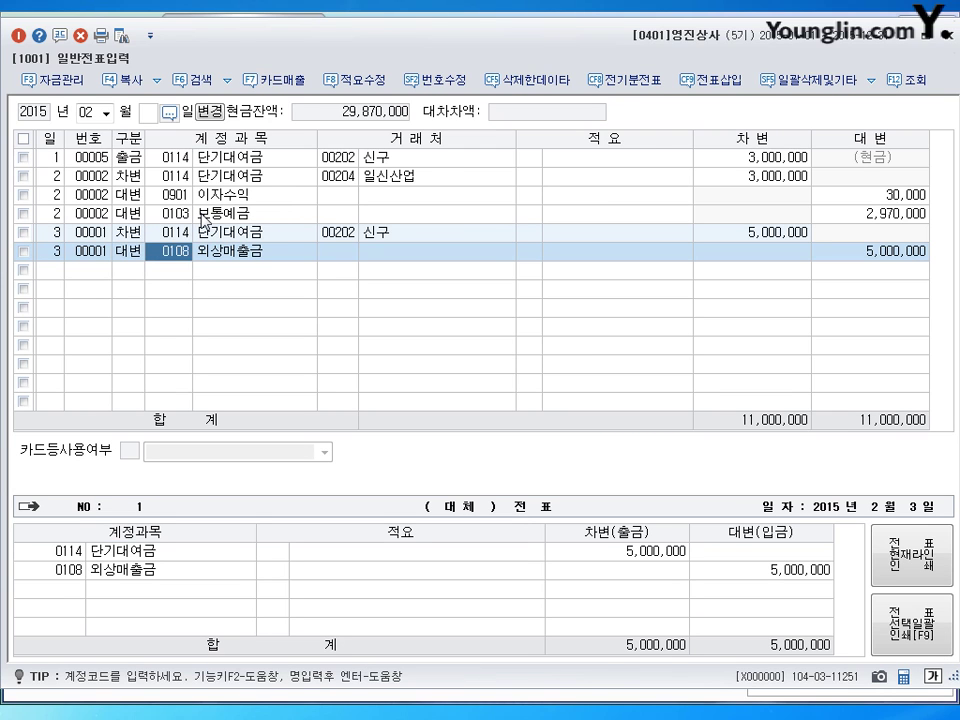
type("받")
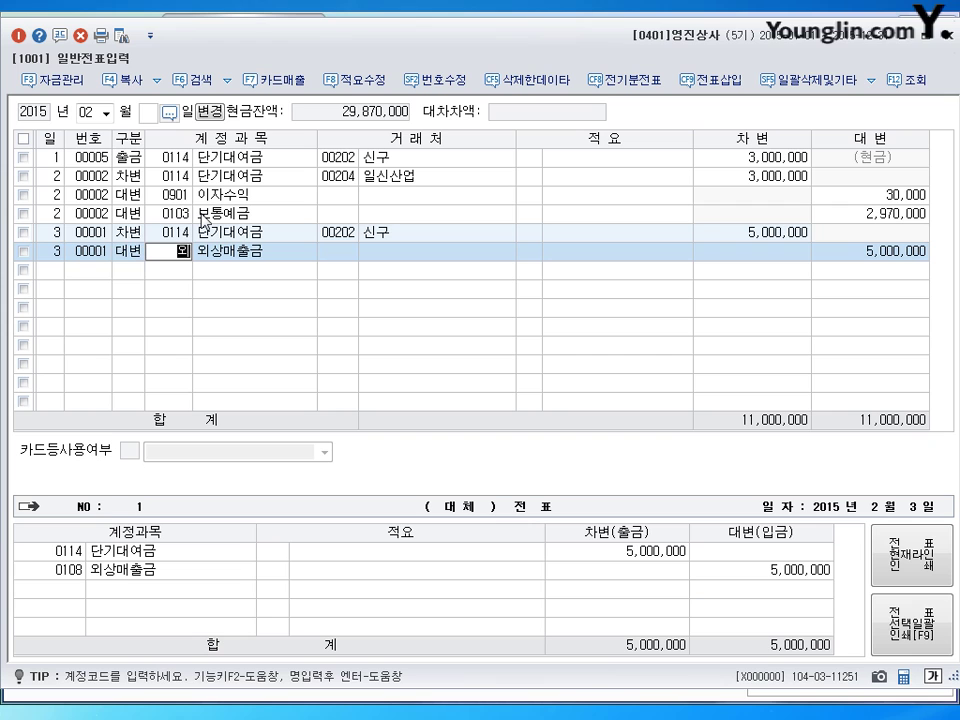
type("상")
key("Return")
key("Return")
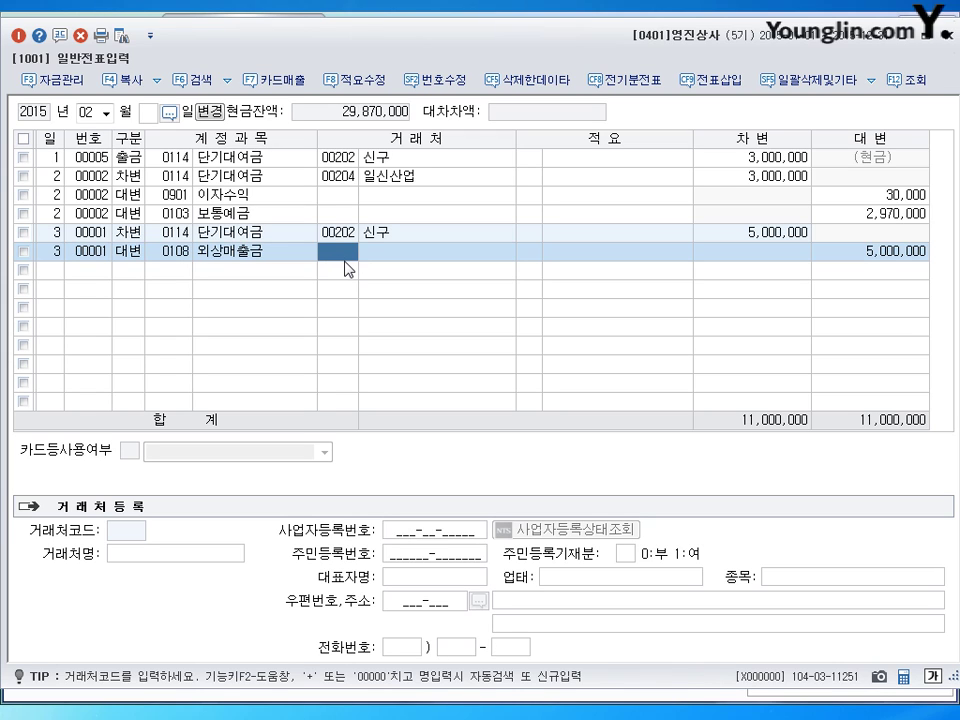
key("Return")
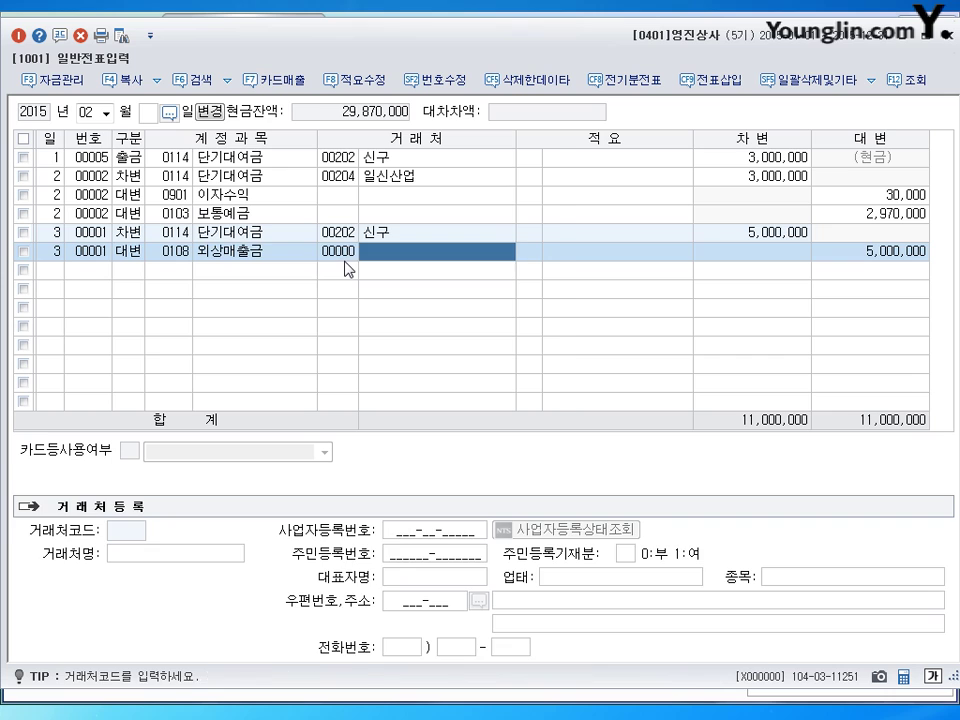
key("Return")
key("Return")
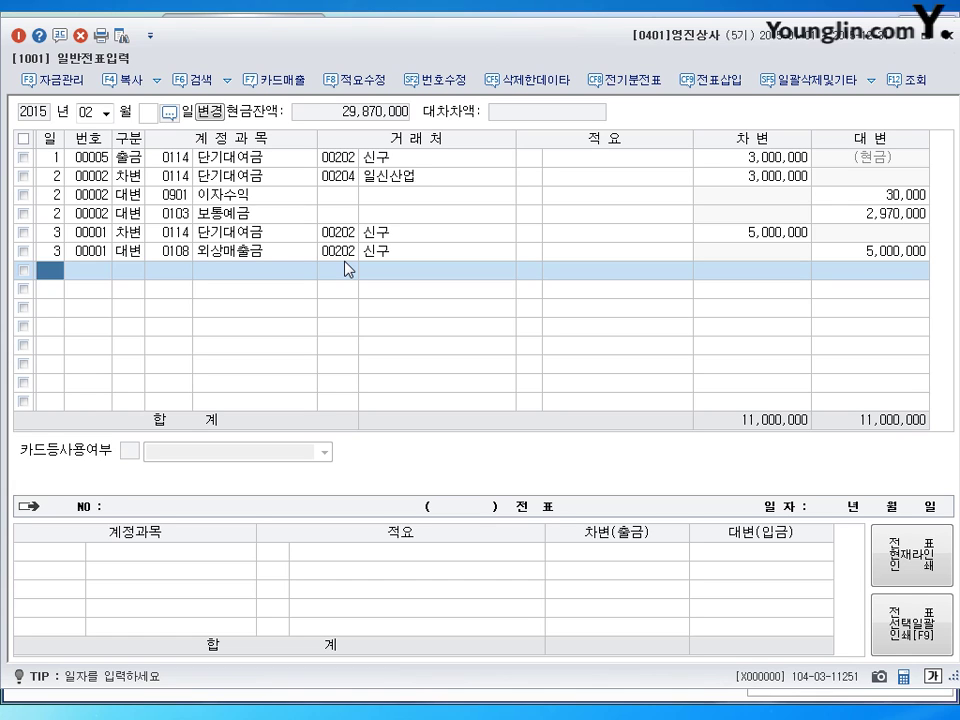
Start a new voucher line dated day 4
type("4")
key("Return")
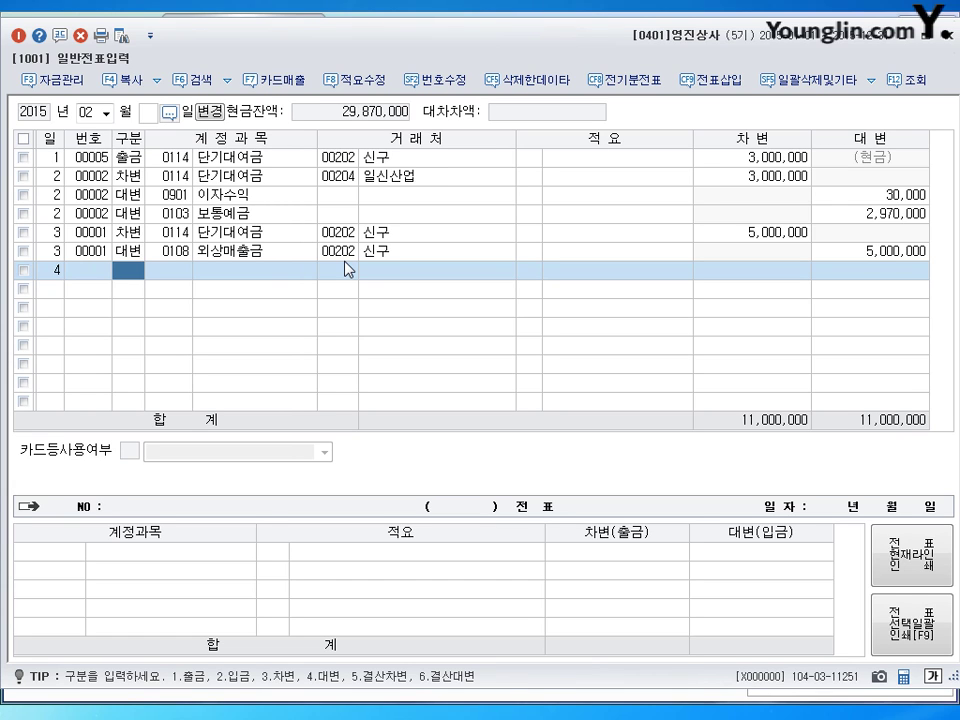
type("1")
key("Return")
type("20")
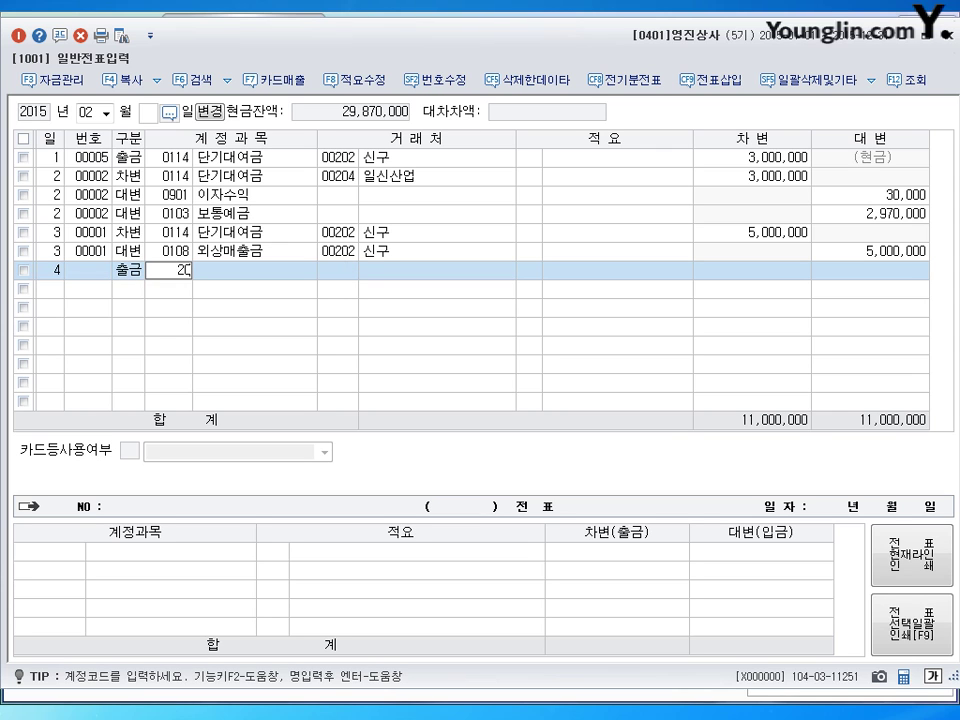
key("Return")
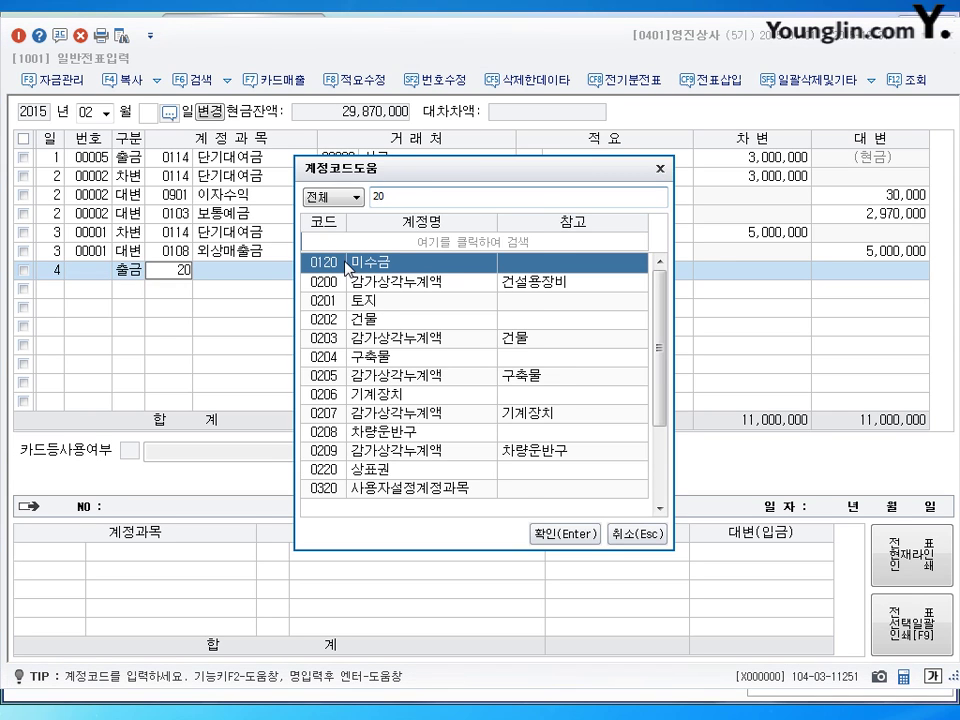
key("Escape")
Make the day 4 line a debit (차변) to account 0120 미수금 with trading partner 유담상사, leaving the description blank
type("3")
key("Return")
type("120")
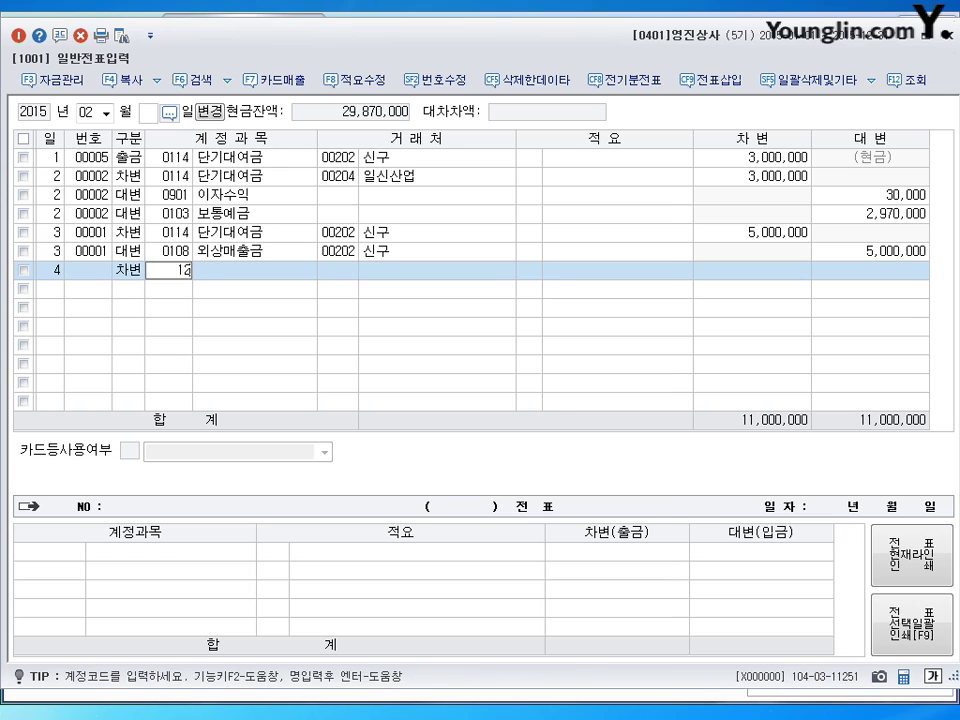
key("Return")
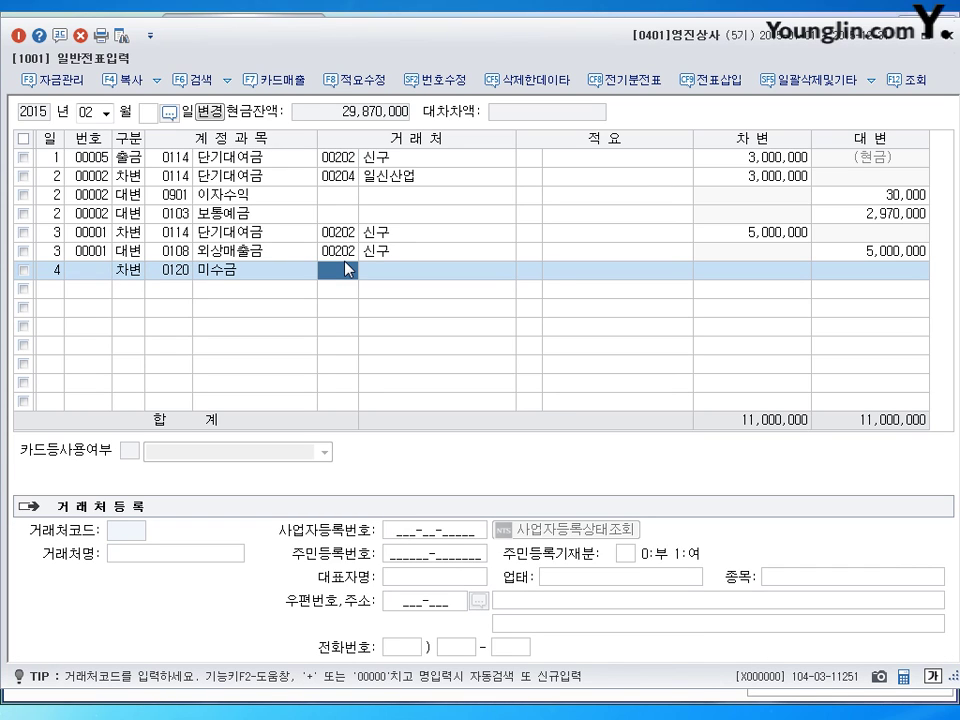
type("유담")
key("Return")
key("Return")
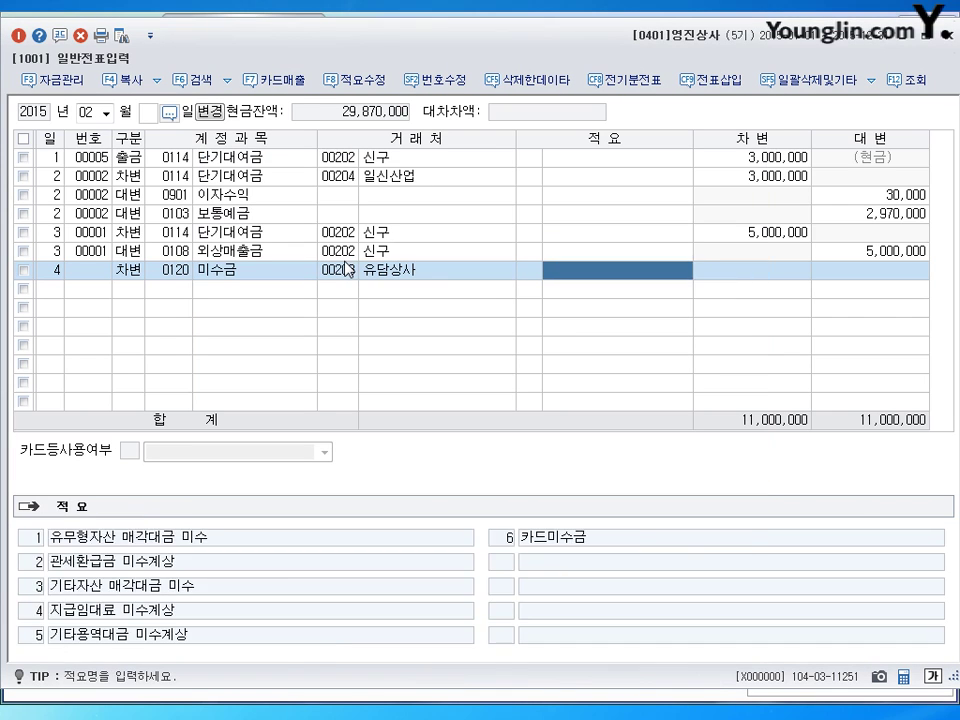
key("Return")
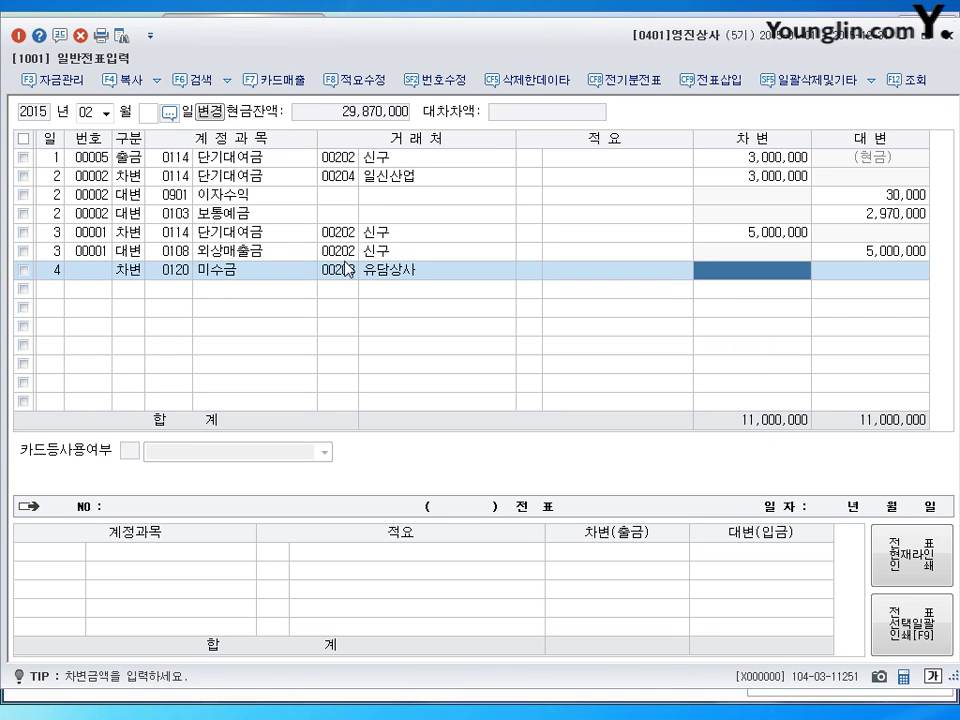
Enter a debit amount of 4,000,000 on the day 4 미수금 line
type("486")
key("BackSpace")
key("BackSpace")
key("BackSpace")
type("4000000")
key("Return")
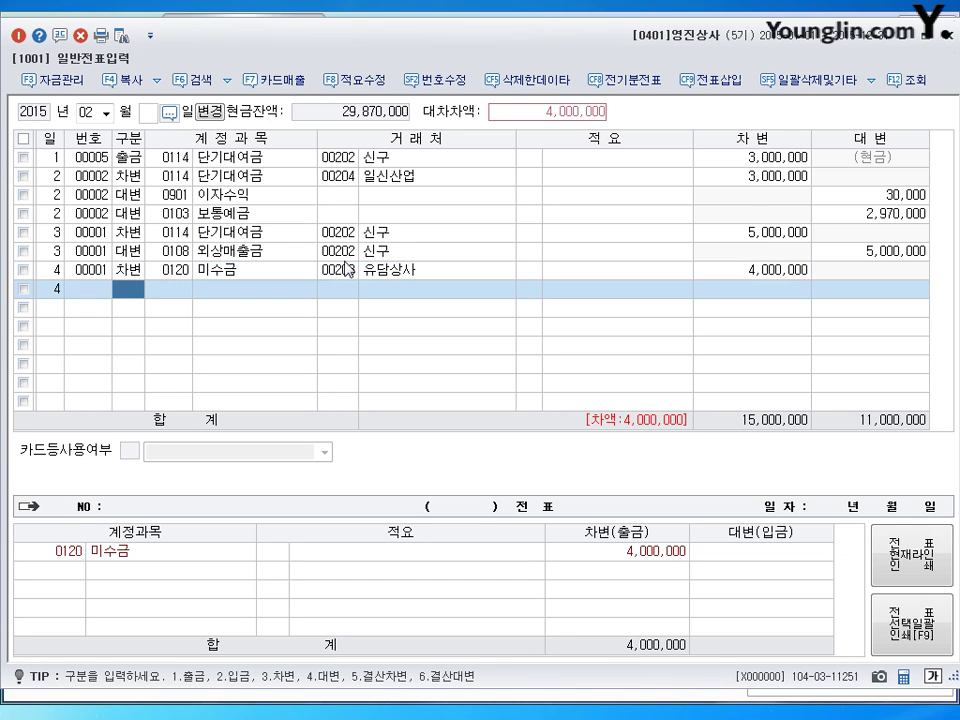
Add a day 4 debit (차변) line of 1,000,000 for account 0970 유형자산처분손실
type("3970")
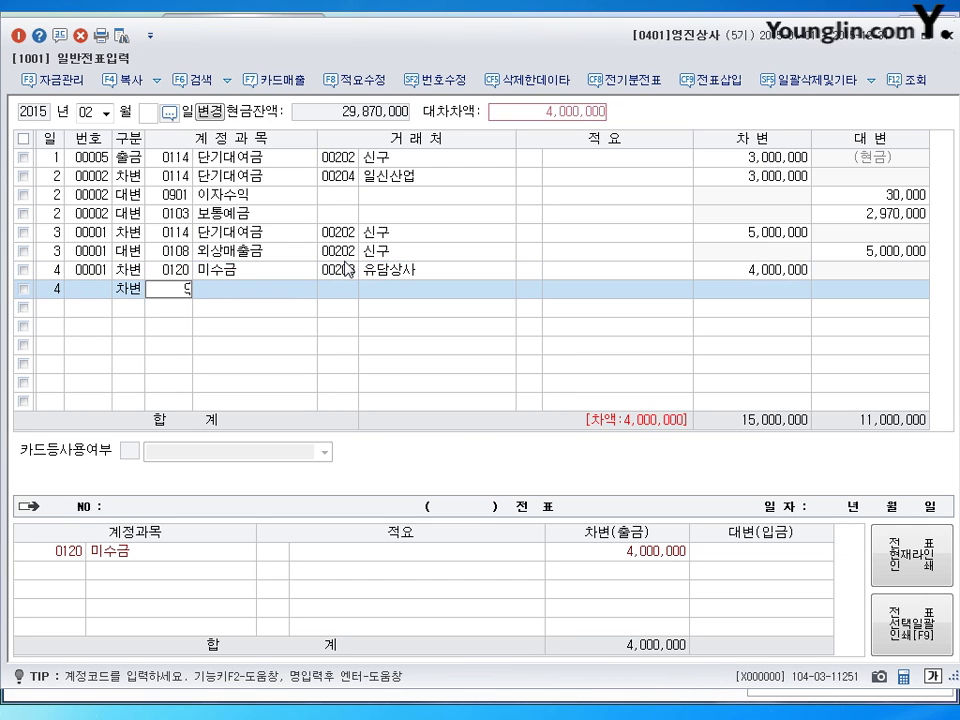
key("Return")
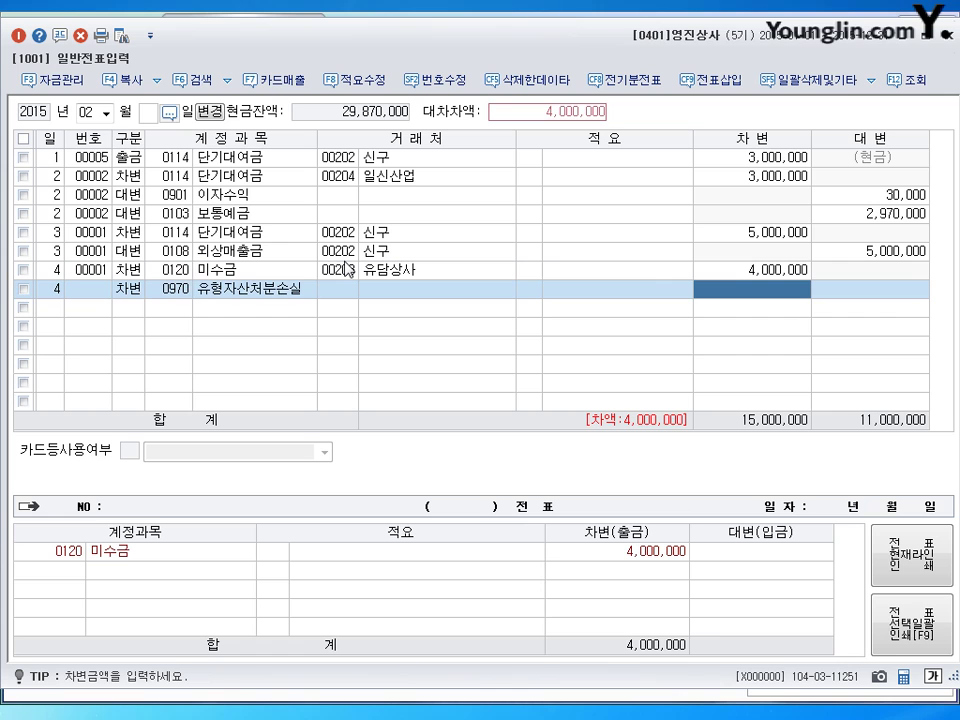
type("1000000")
key("Return")
Add a day 4 credit (대변) line of 5,000,000 for account 0208 차량운반구, leaving its trading partner blank
type("4")
key("Return")
type("208")
key("Return")
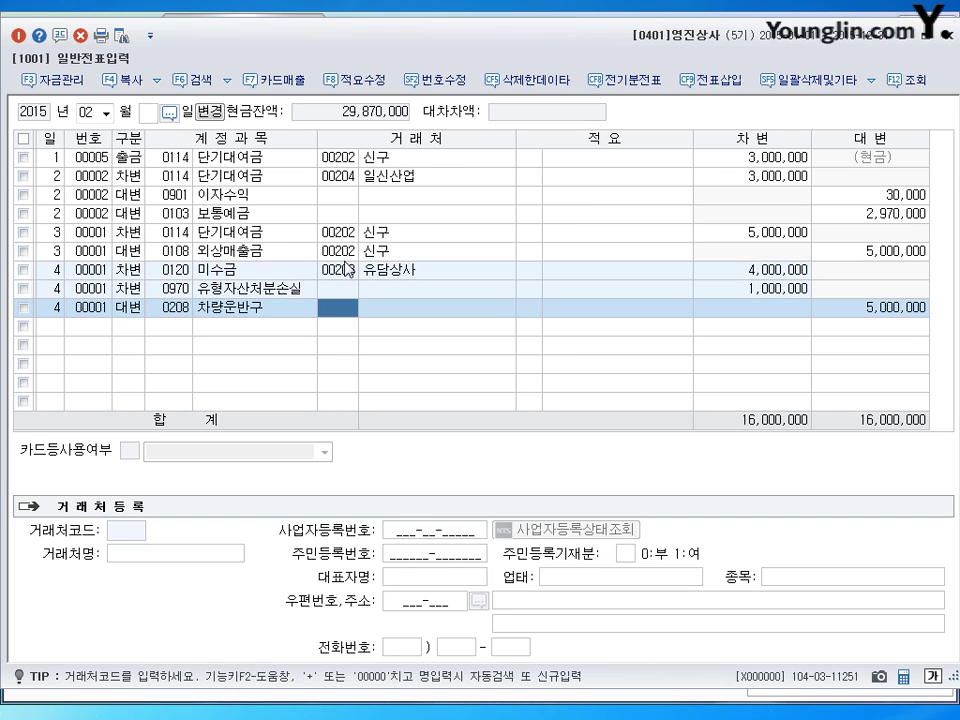
key("Return")
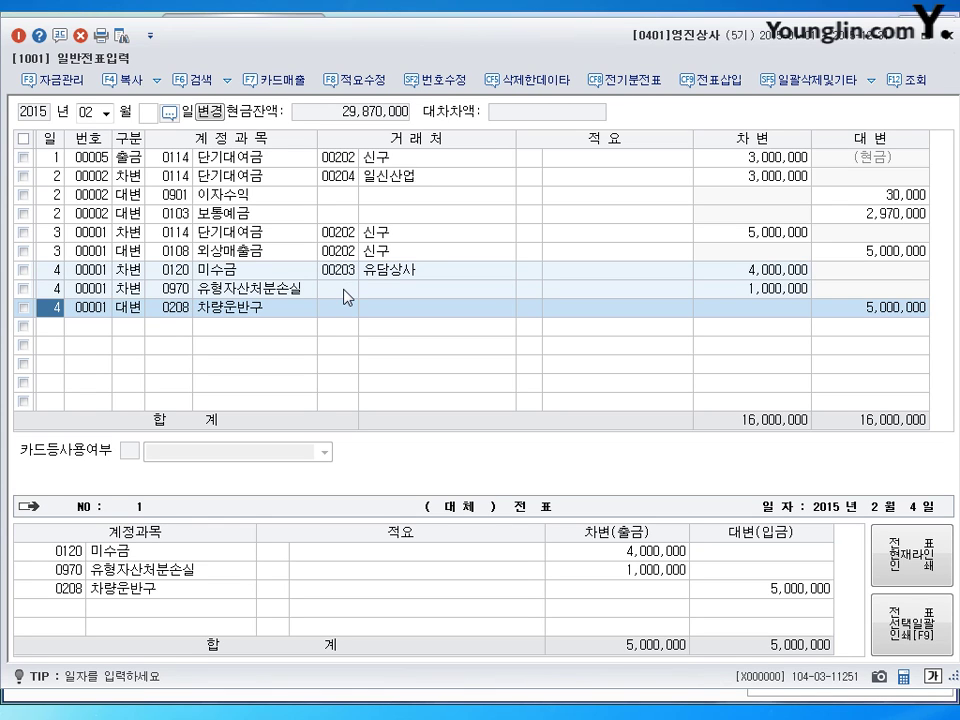
Review the trading partner and account entries on the day 4 미수금, 유형자산처분손실 and 차량운반구 lines
left_click(338, 272)
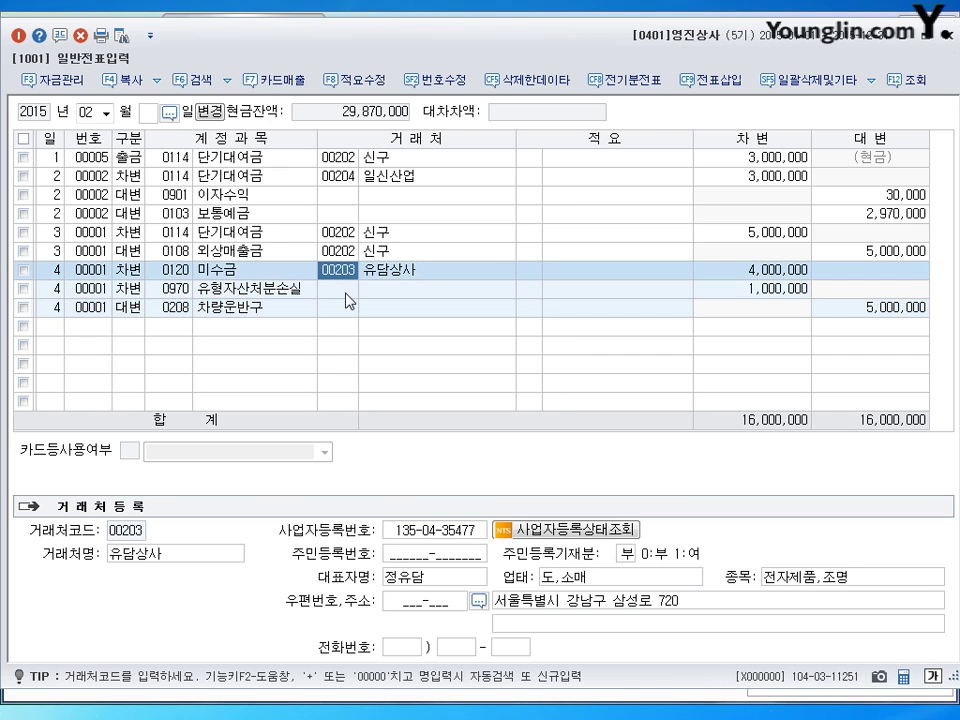
left_click(260, 291)
left_click(265, 310)
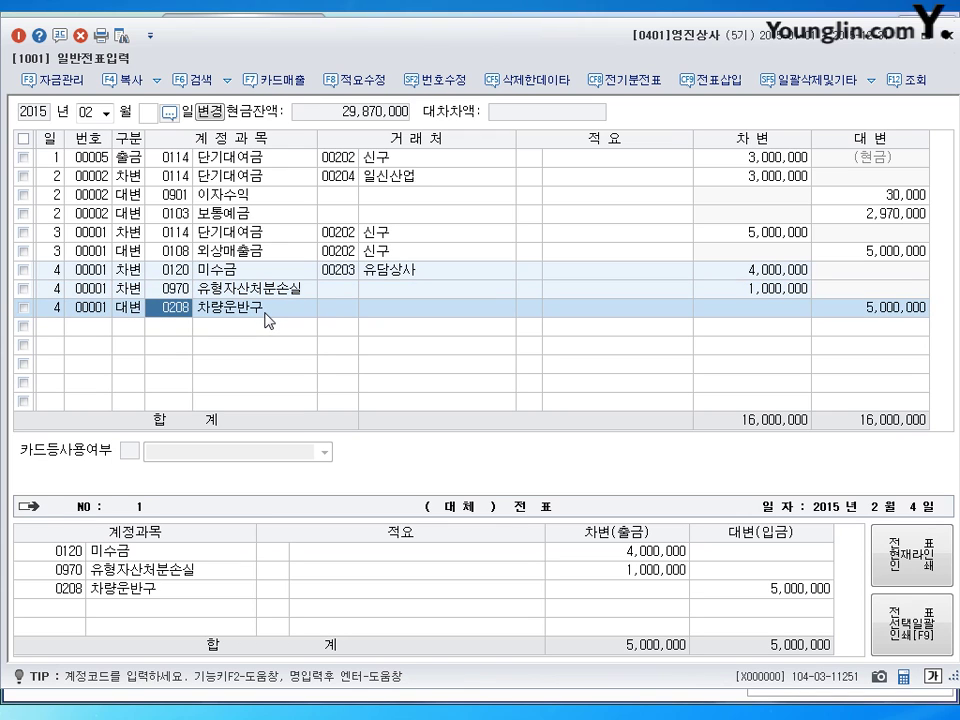
left_click(332, 291)
key("Down")
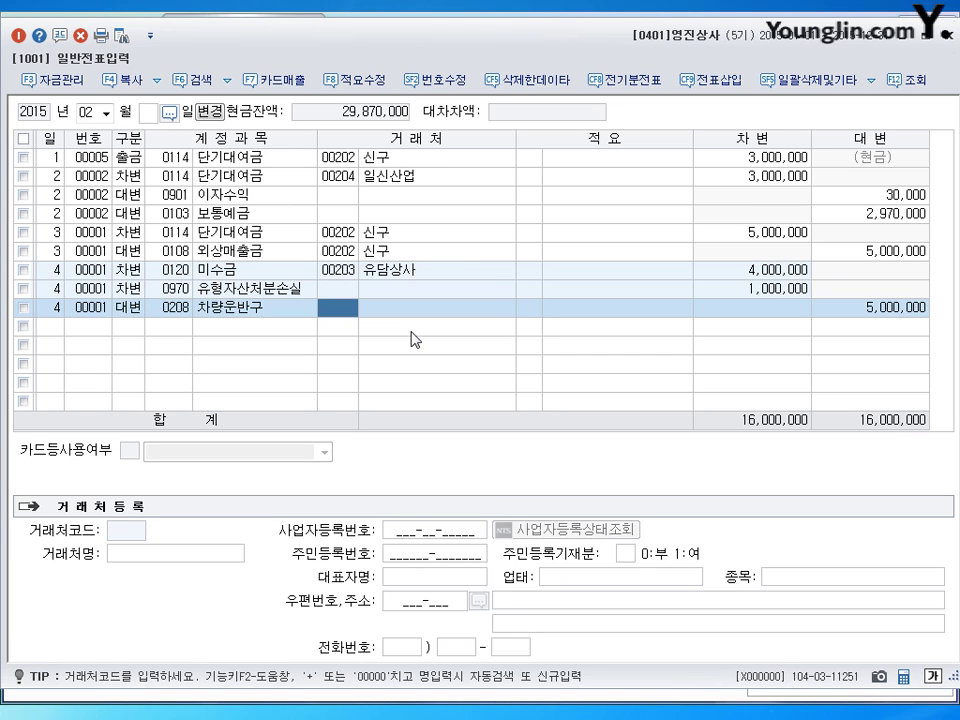
key("Up")
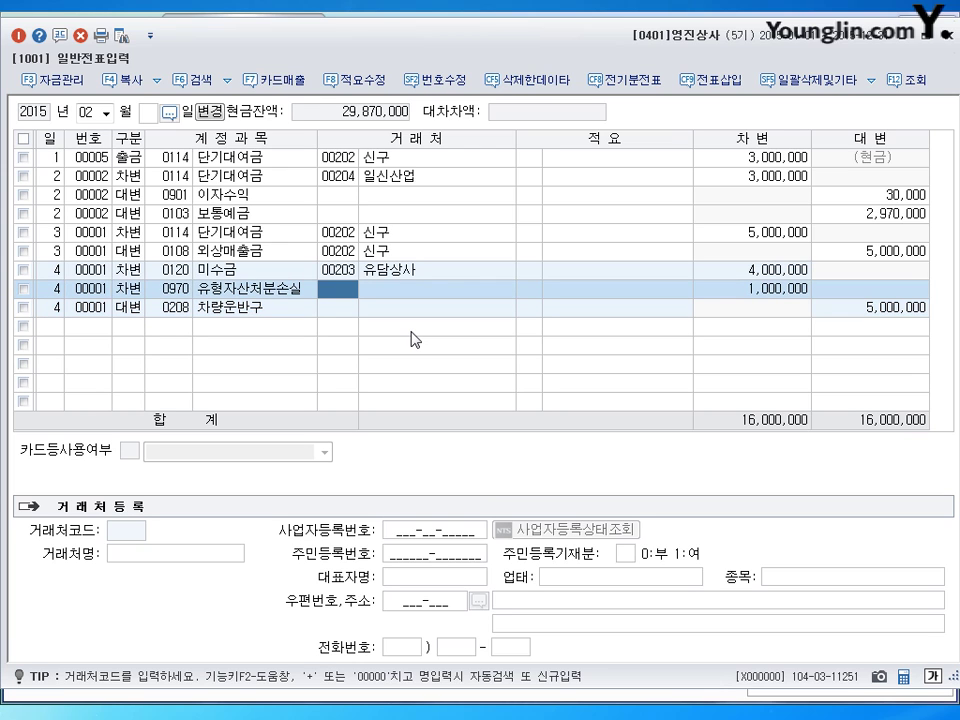
key("Return")
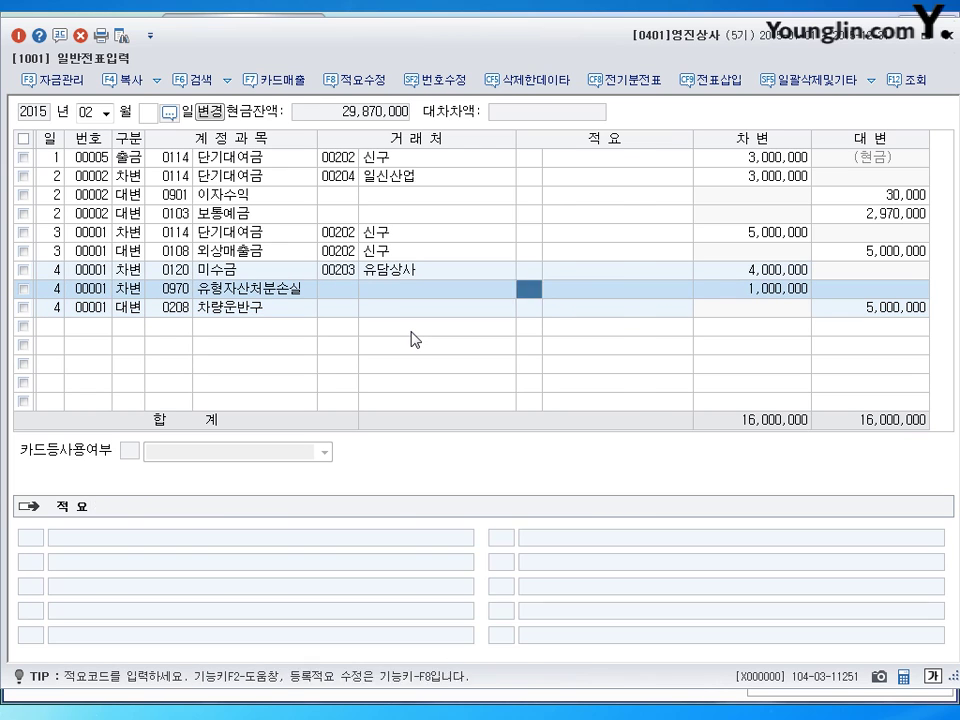
key("Left")
key("Return")
key("Return")
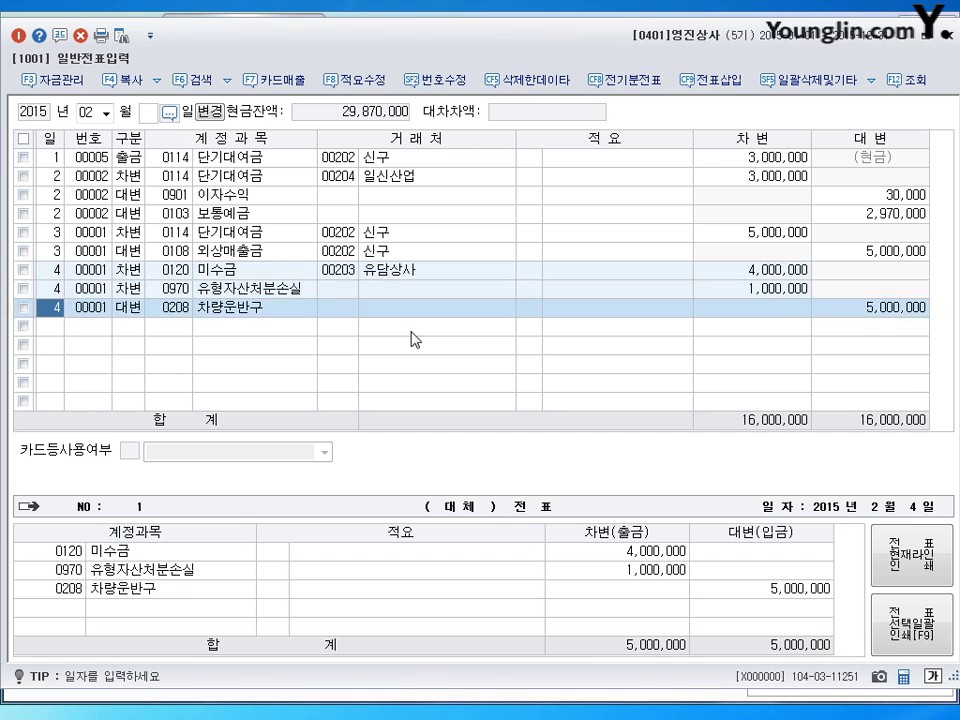
Start a day 5 cash payment (출금) line for account 0131 선급금
key("Down")
type("5")
key("Return")
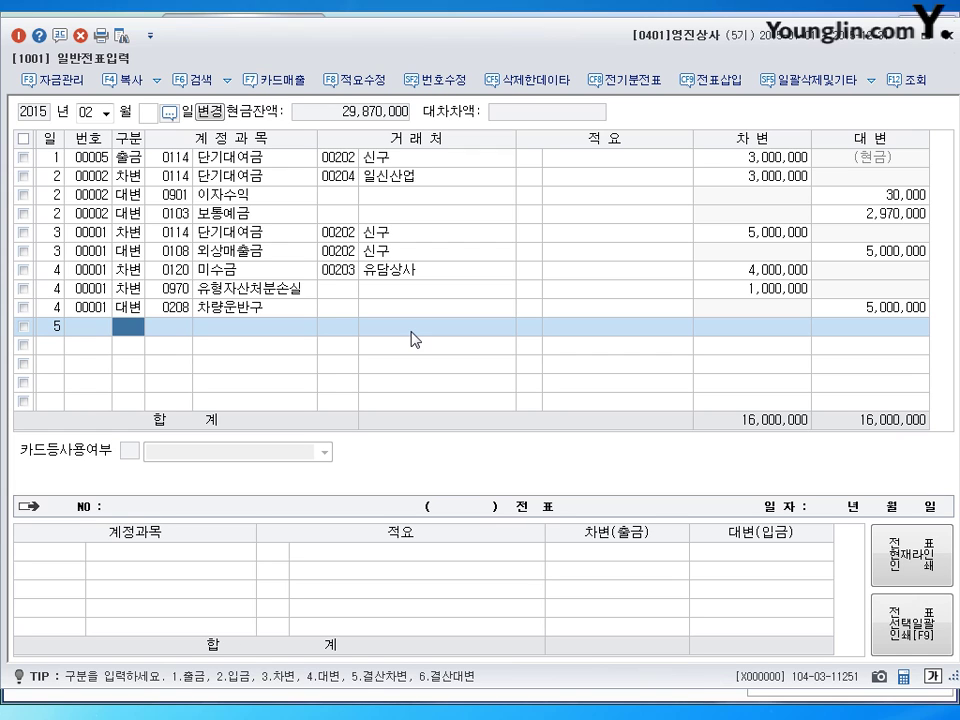
type("1131")
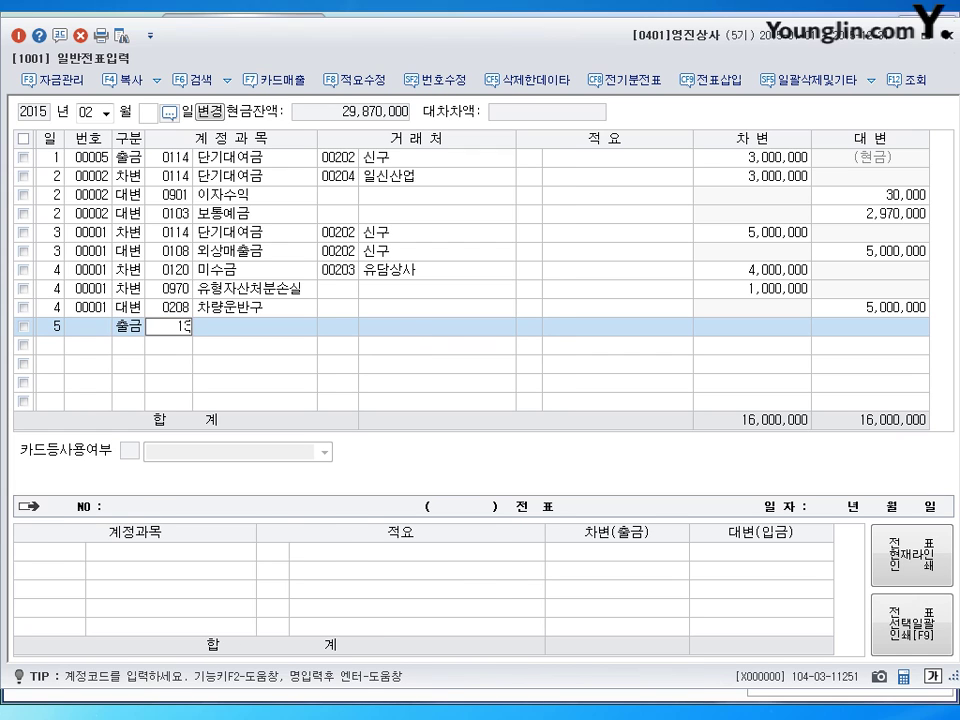
key("Return")
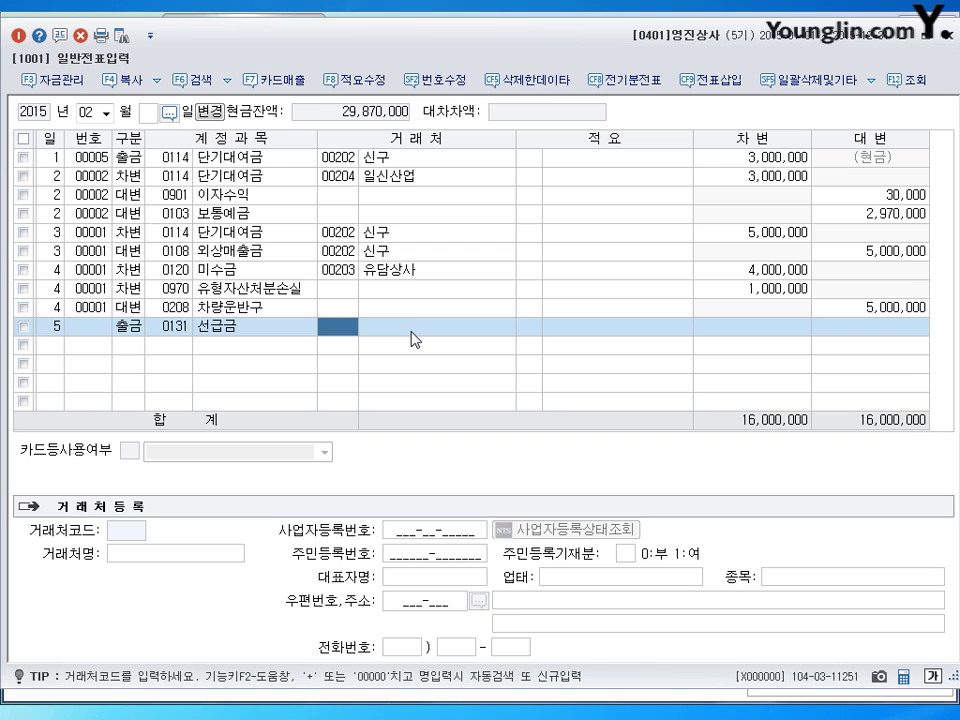
Assign trading partner 02006 경희완구 to the day 5 선급금 line and enter an amount of 200,000
type("경ㅎ")
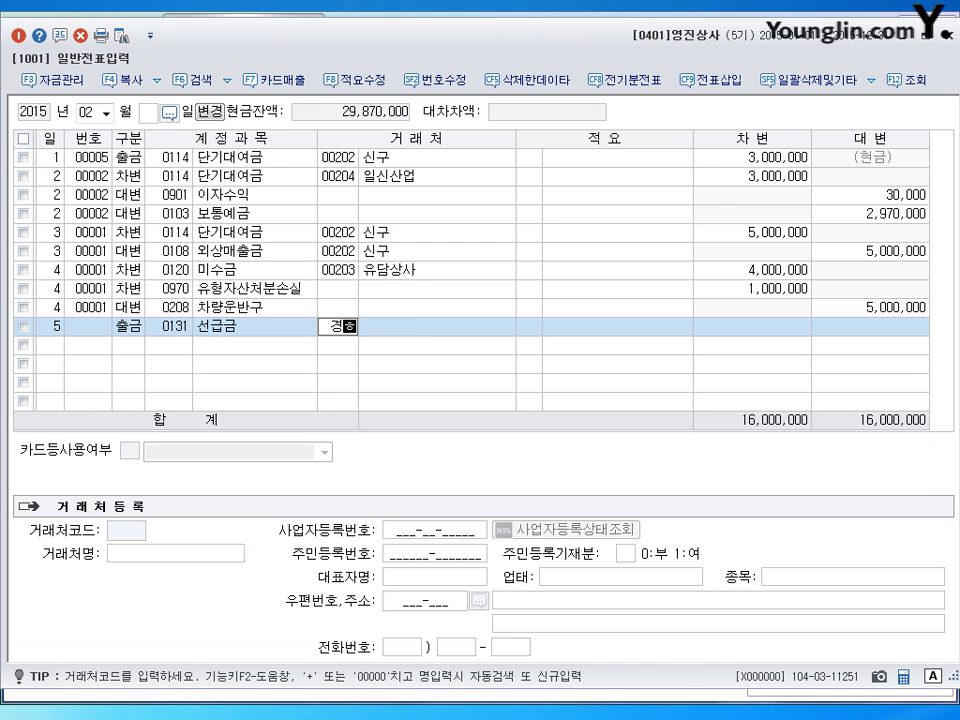
type("ㅢ")
key("Return")
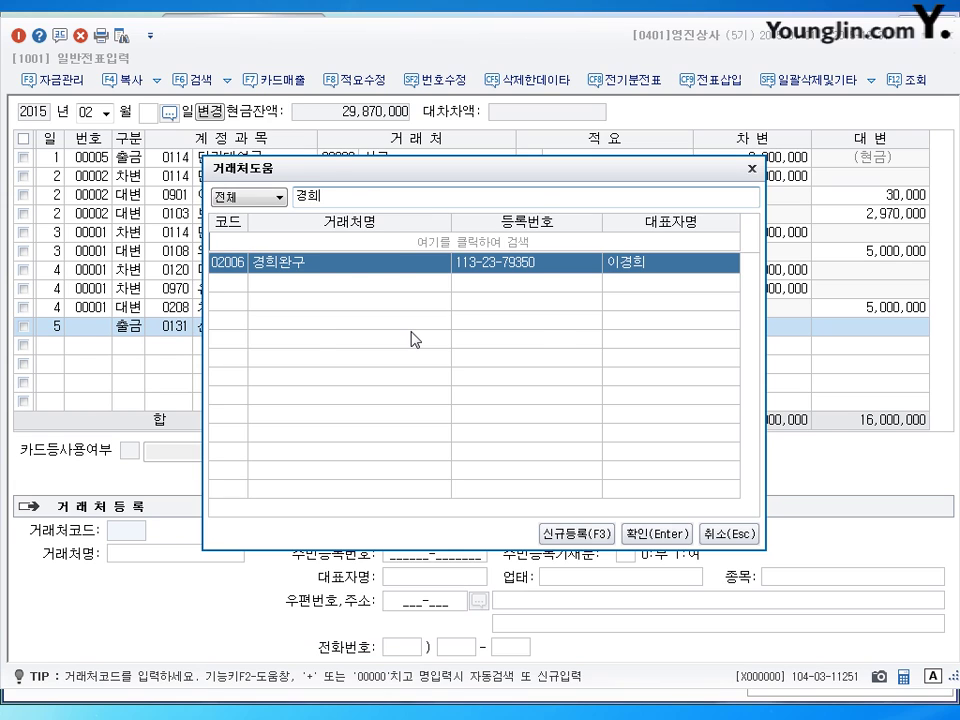
key("Return")
key("Return")
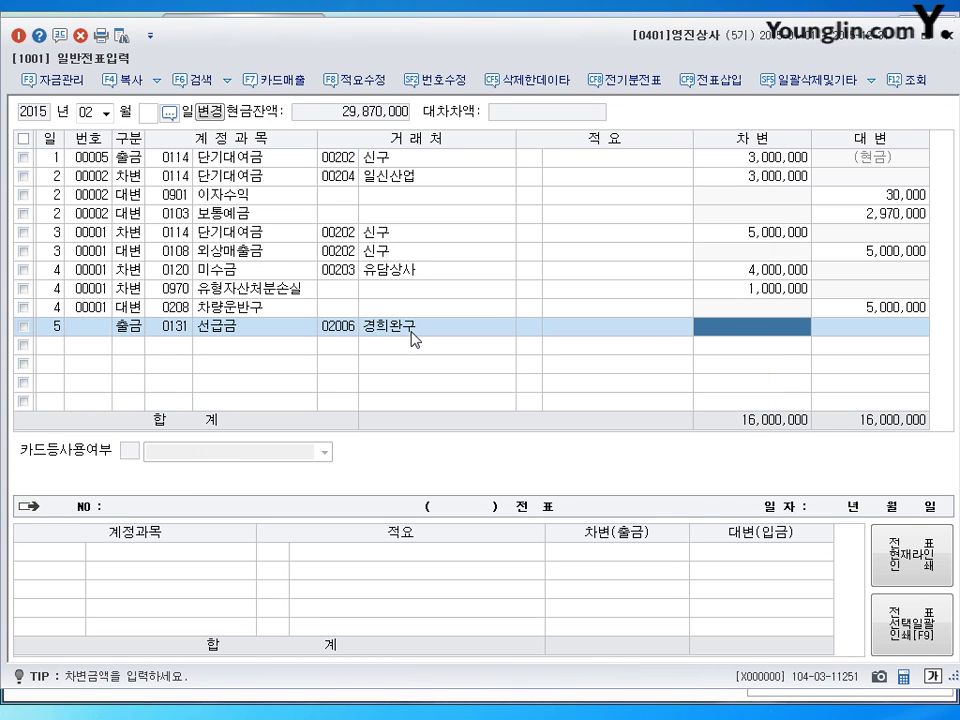
type("200")
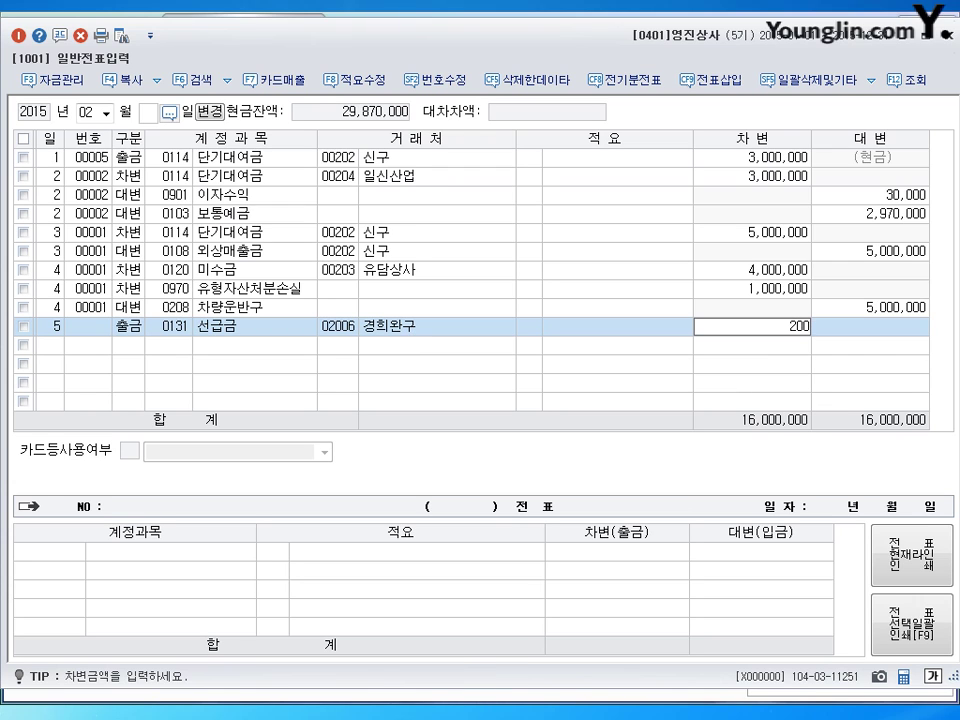
type(",000")
key("Return")
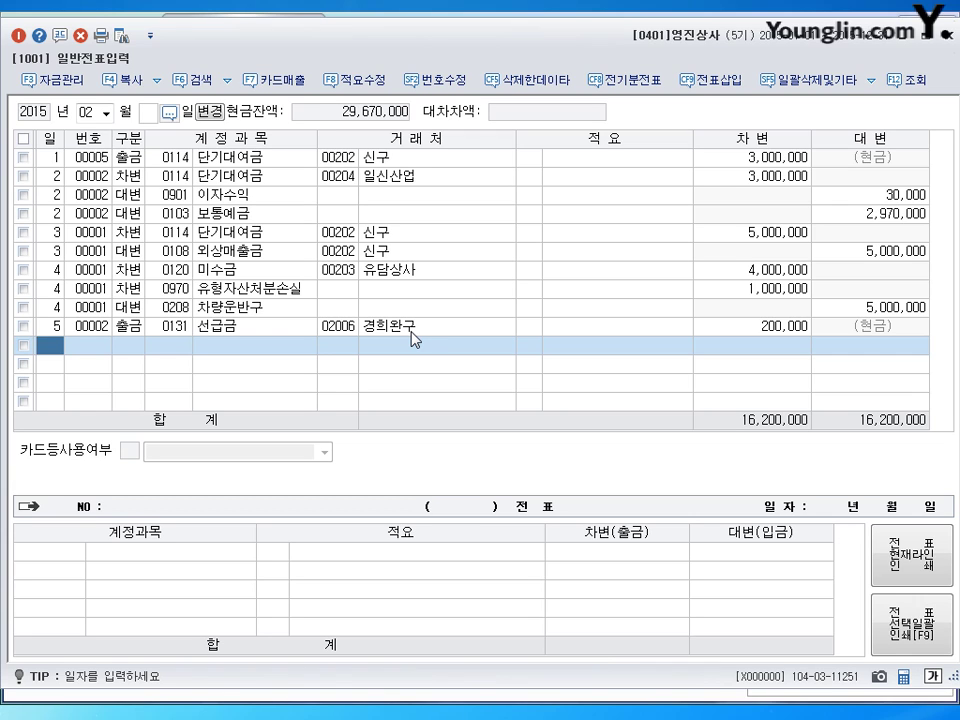
Add a day 6 debit (차변) line of 4,000,000 for account 0146 상품, leaving its trading partner blank
type("6")
key("Return")
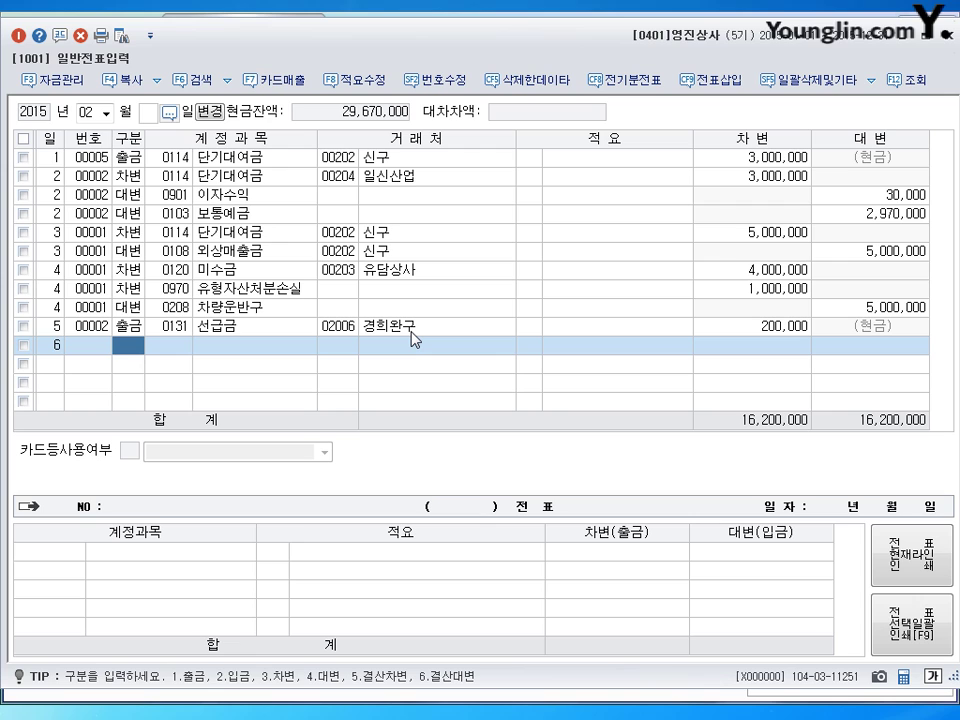
type("3")
key("Return")
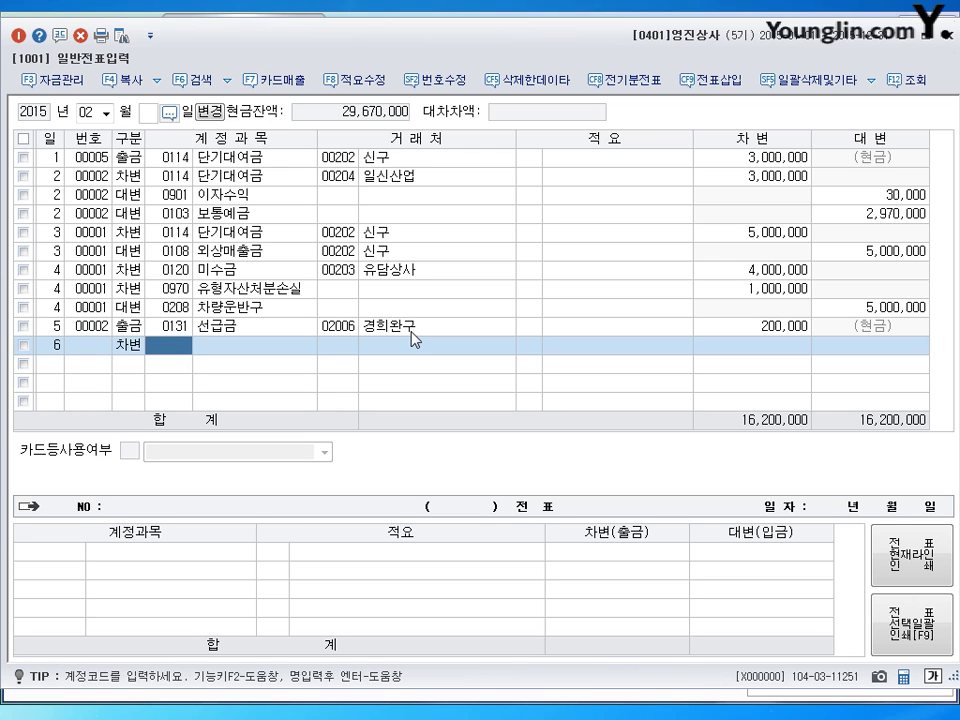
type("146")
key("Return")
key("Return")
key("Return")
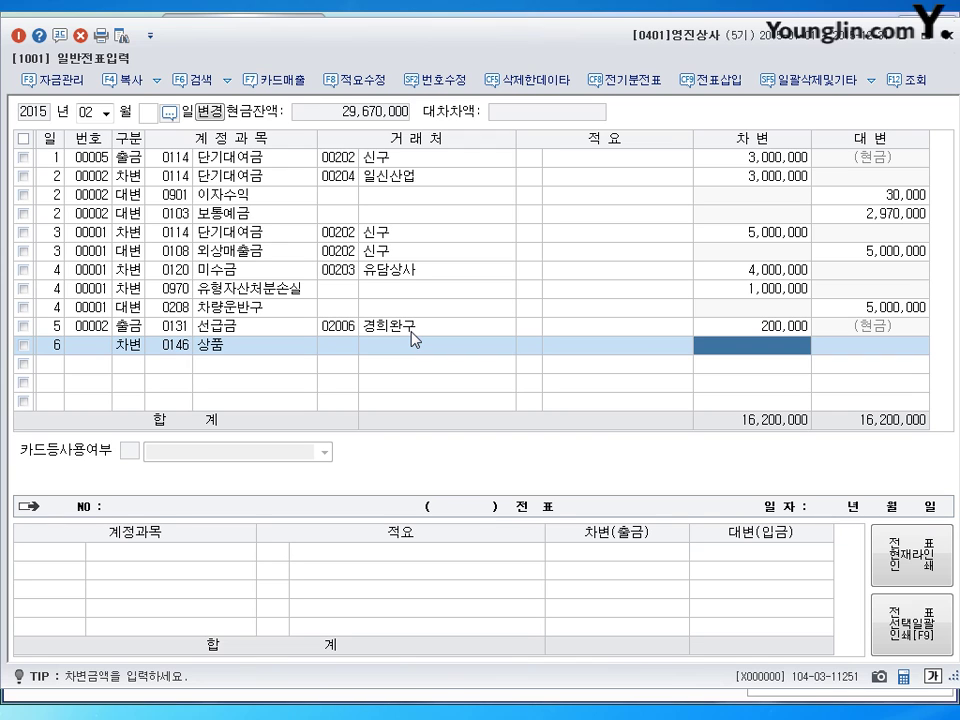
type("4000000")
key("Return")
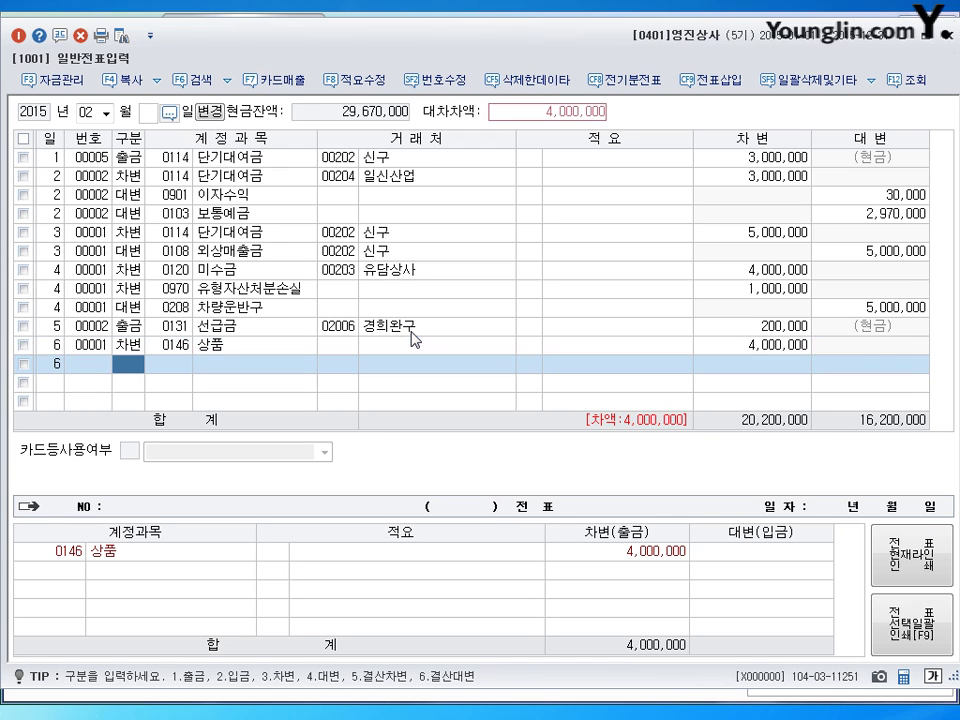
Add a day 6 credit (대변) line for account 0131 선급금 with trading partner 02006 경희완구
type("4")
key("Return")
type("131")
key("Return")
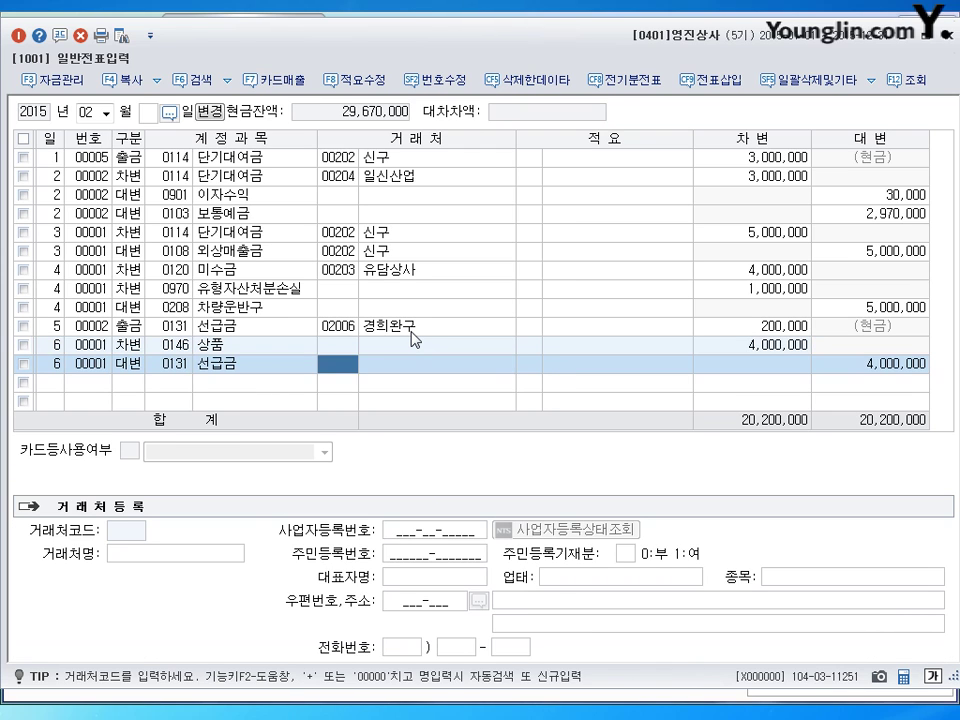
type("206")
key("Return")
key("Left")
key("Left")
key("Right")
type("2006")
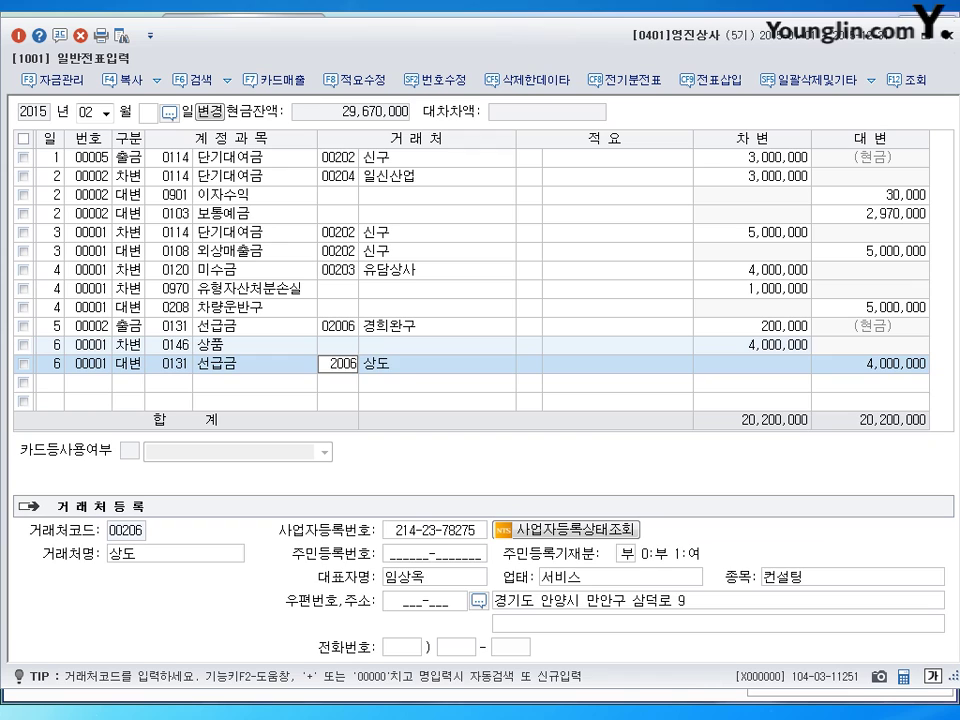
key("Return")
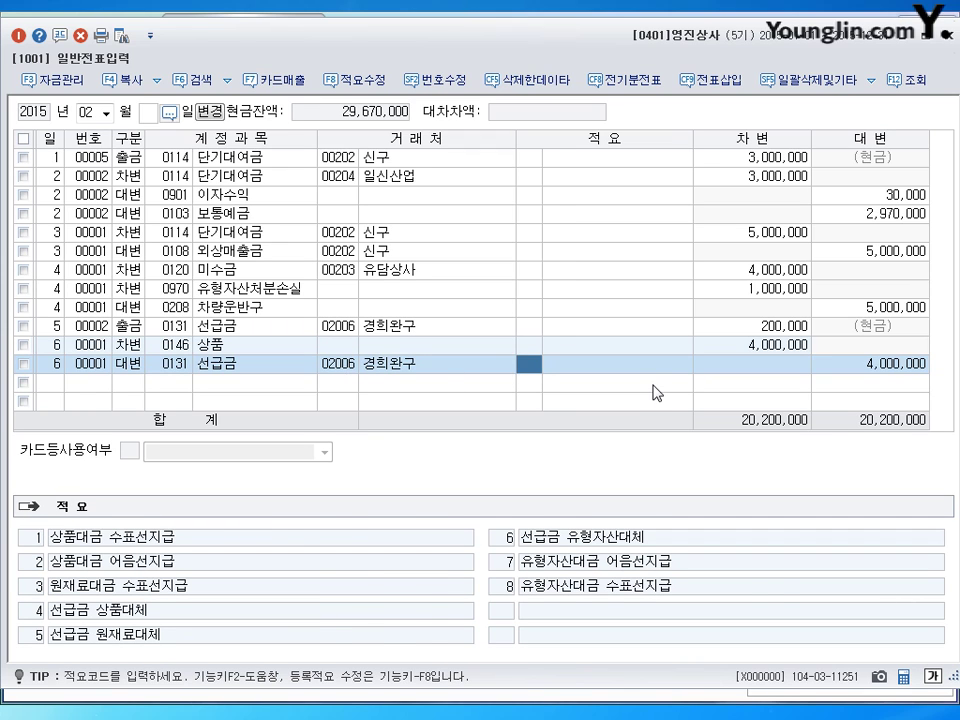
Compare the trading partner entries on the day 5 선급금 line and the day 6 상품 and 선급금 lines
key("Left")
key("Up")
key("Up")
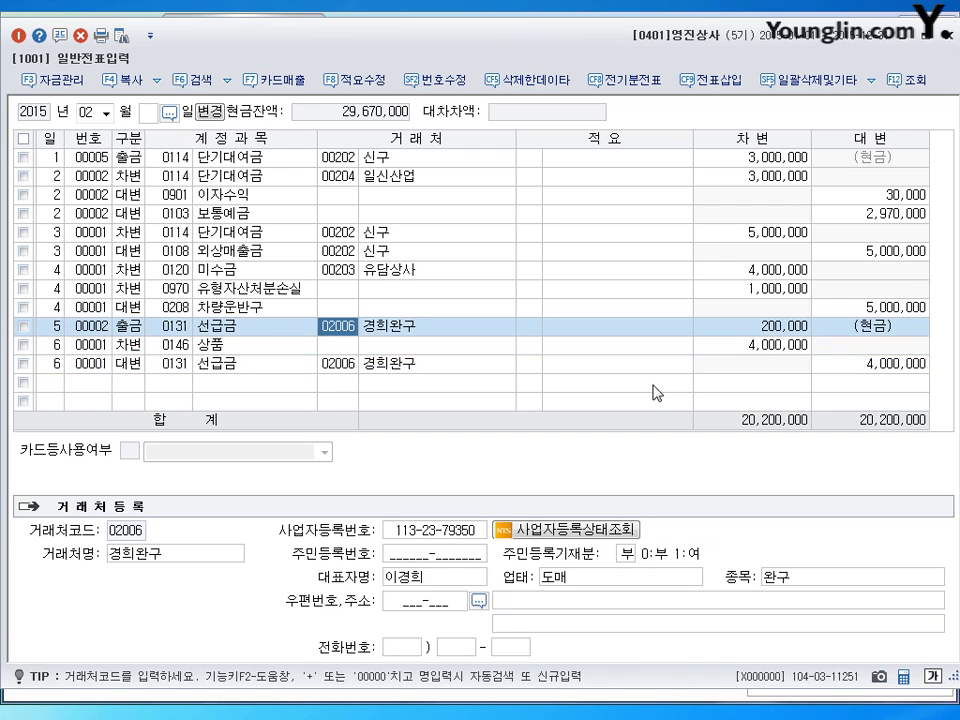
key("Down")
key("Down")
key("Up")
key("Up")
key("Down")
key("Down")
key("Up")
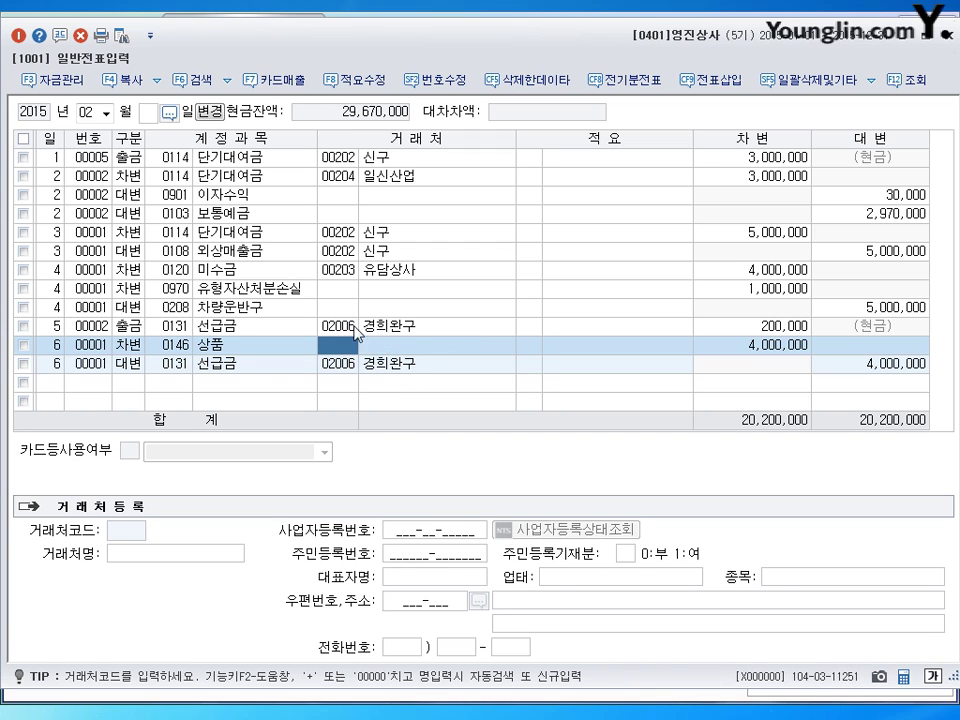
left_click(340, 368)
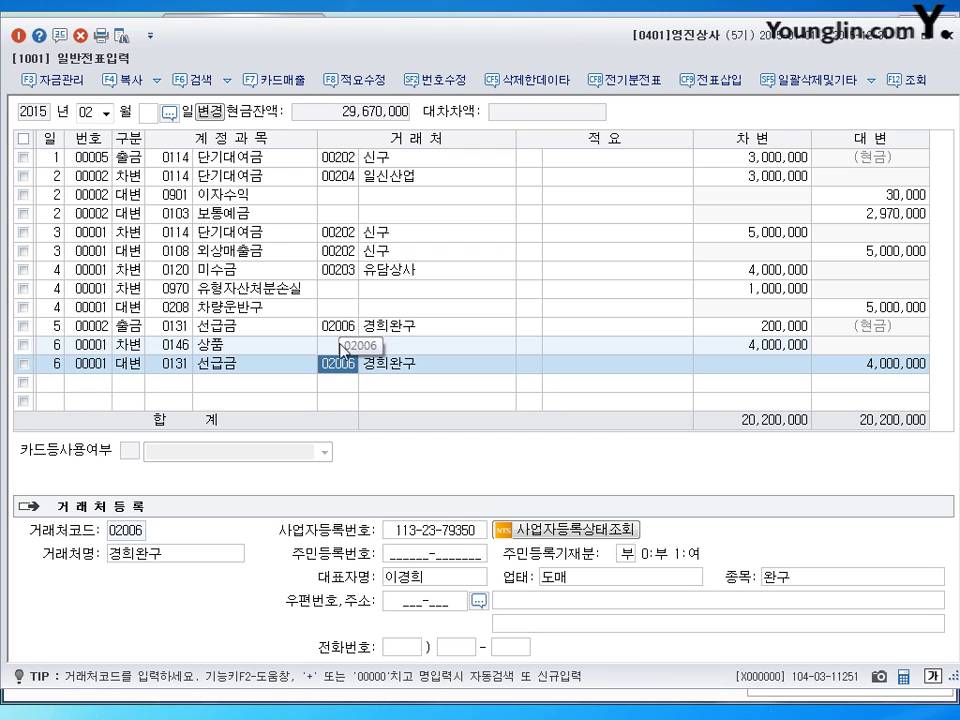
Set the credit amount of the day 6 선급금 line to 200,000
left_click(858, 365)
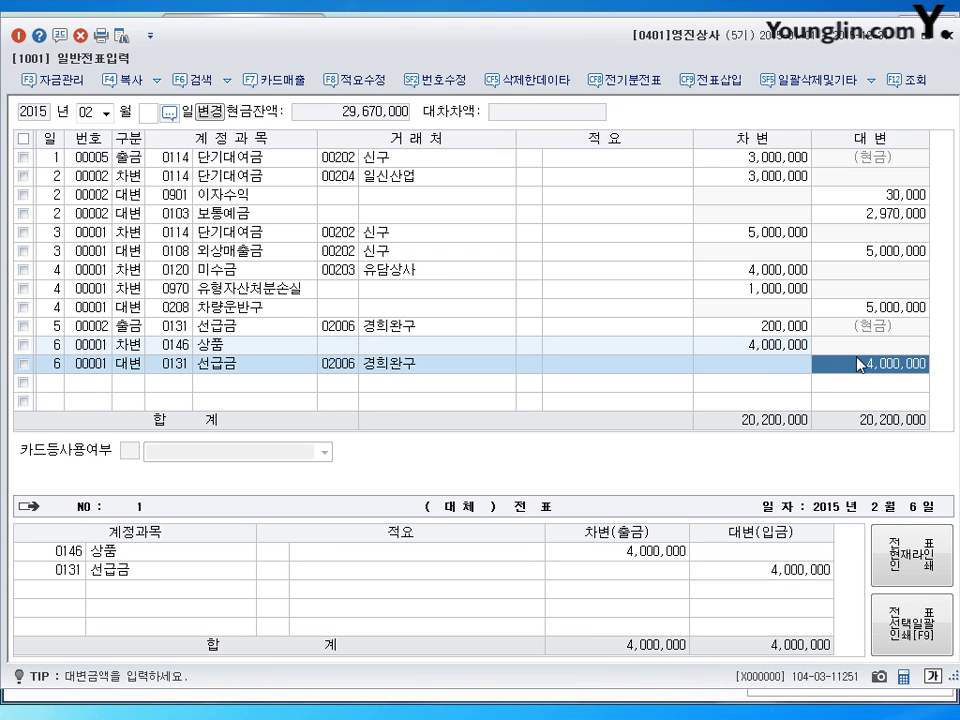
type("200000")
key("Return")
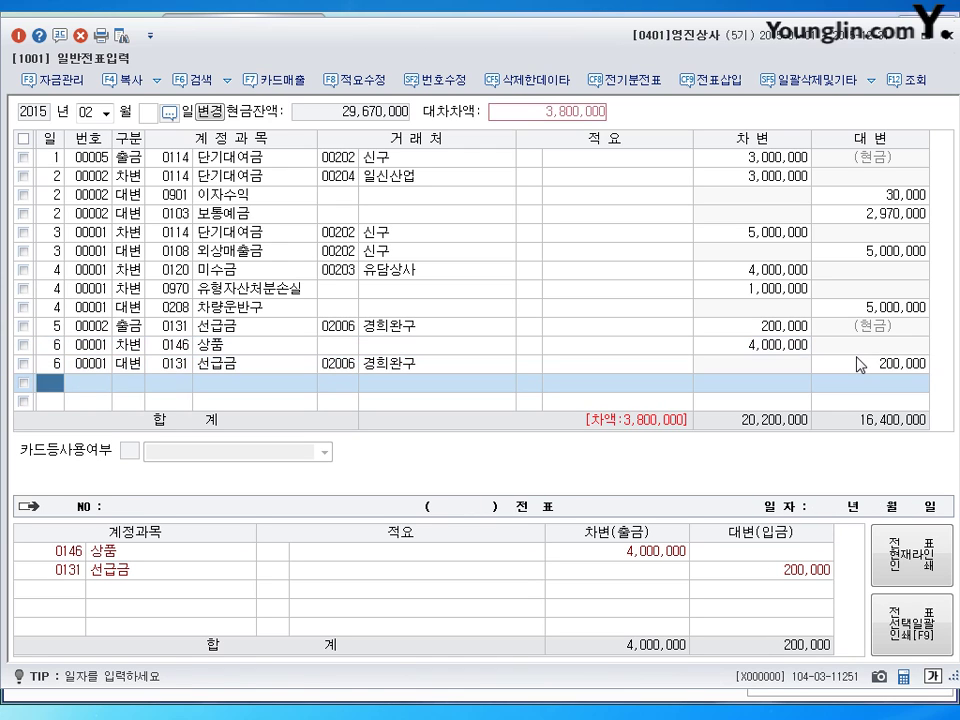
Add a day 6 credit (대변) line of 3,800,000 for account 0102 당좌예금, leaving its trading partner blank
type("102")
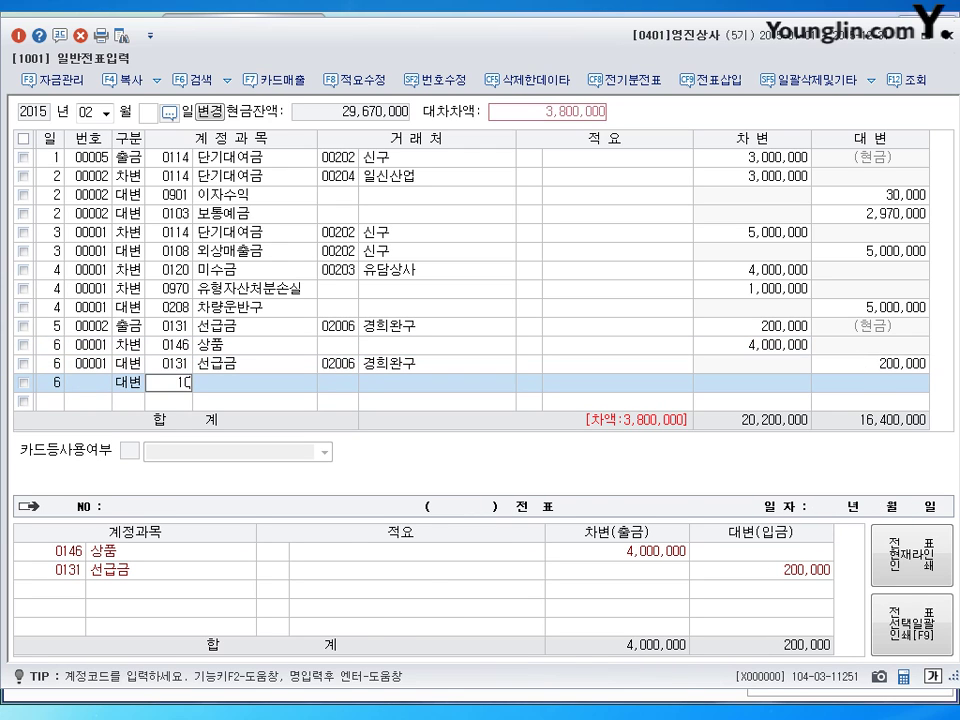
key("Return")
key("Return")
key("Return")
key("Return")
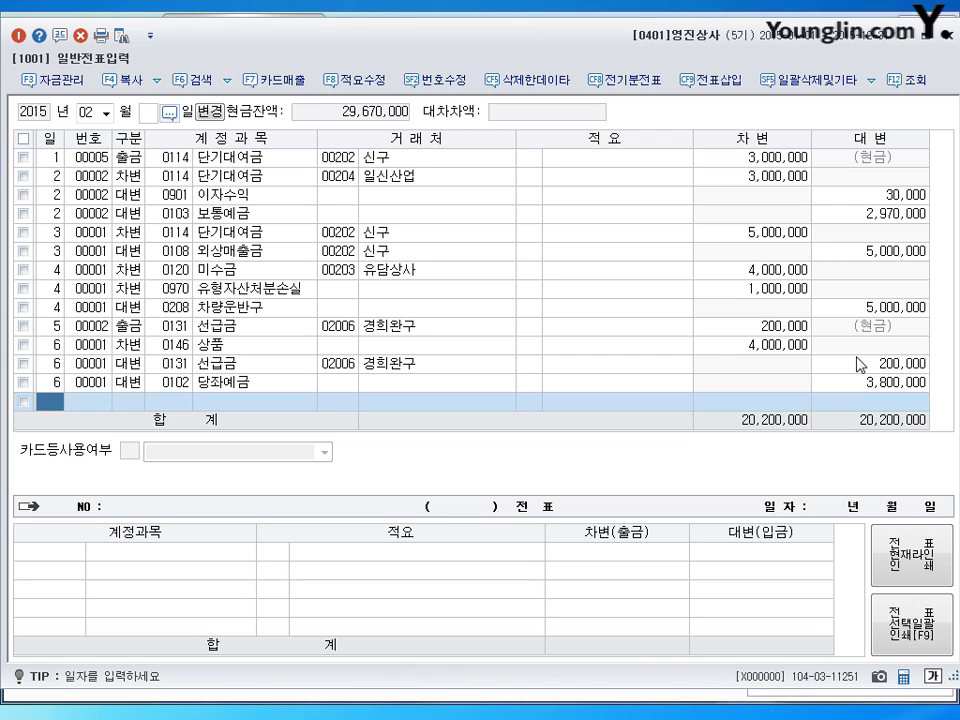
Start a day 7 cash payment (출금) line for account 0131 선급금
type("7")
key("Return")
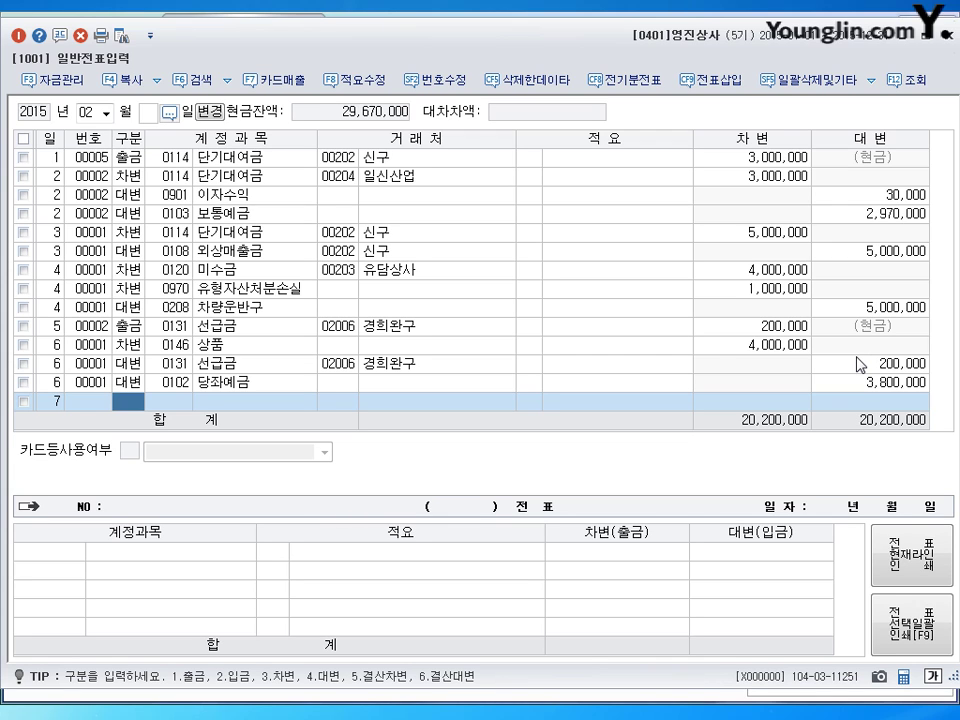
type("1")
type("131")
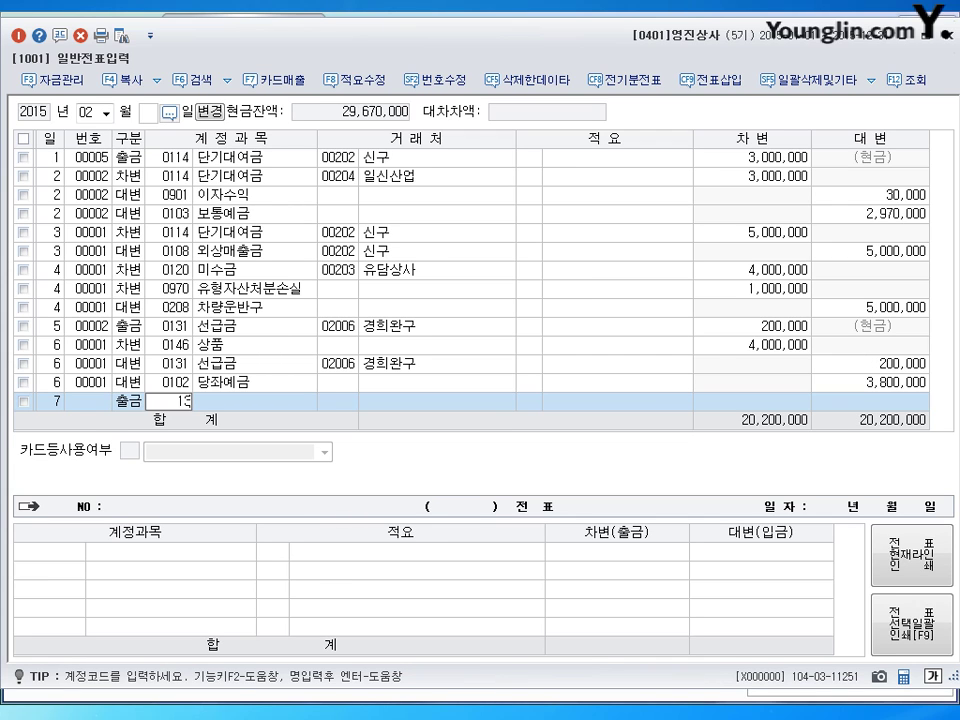
key("Return")
Assign trading partner 01001 현대자동차 to the day 7 선급금 line, enter 150,000, and view its voucher
type("현대")
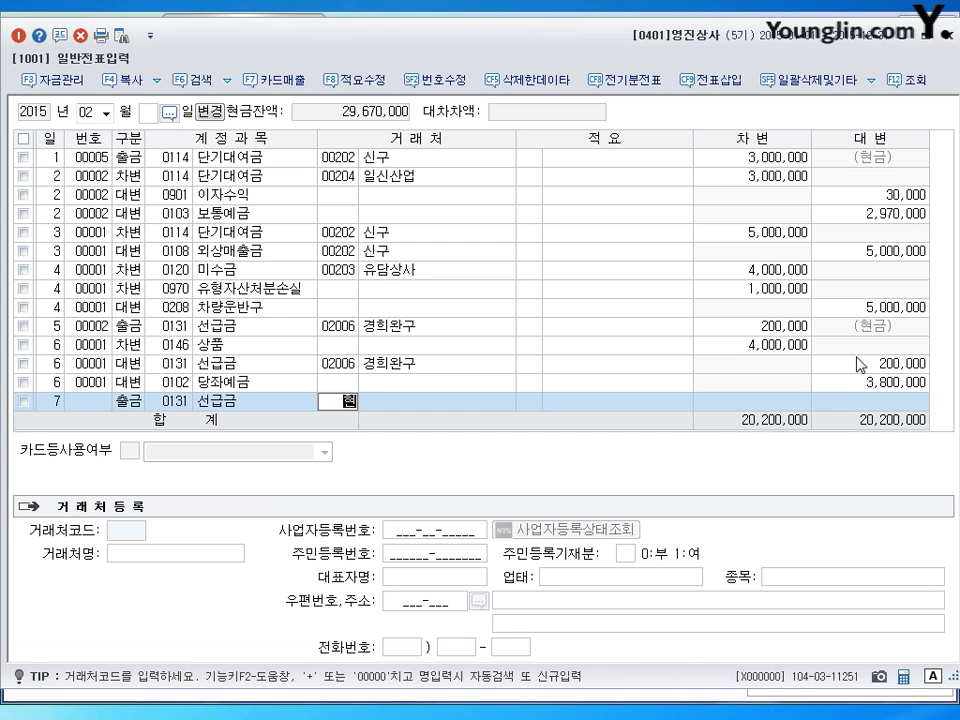
key("Return")
key("Return")
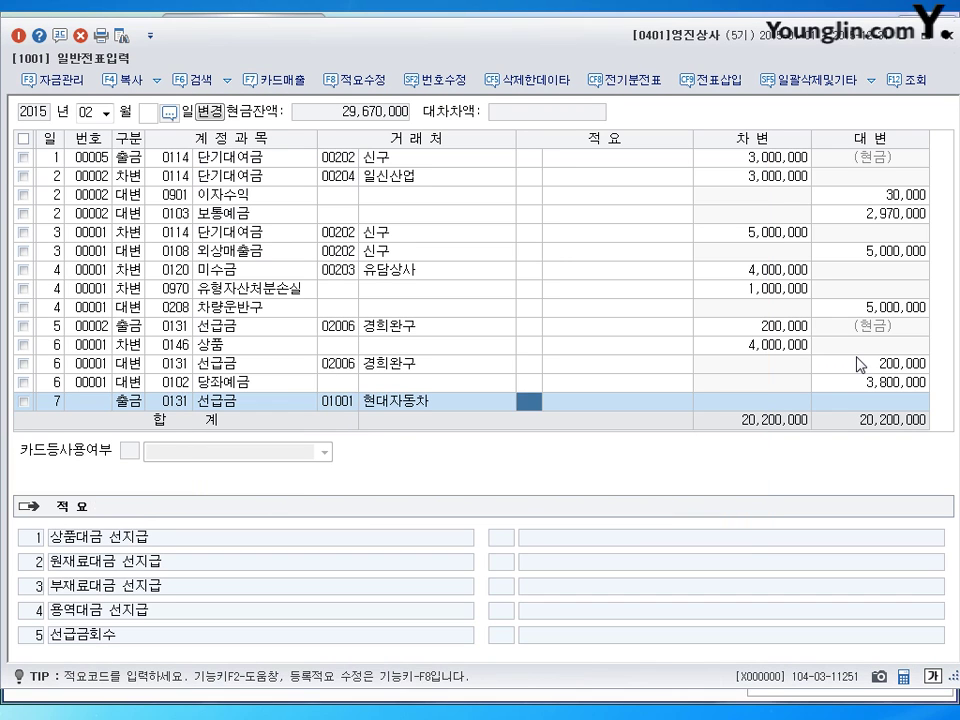
key("Return")
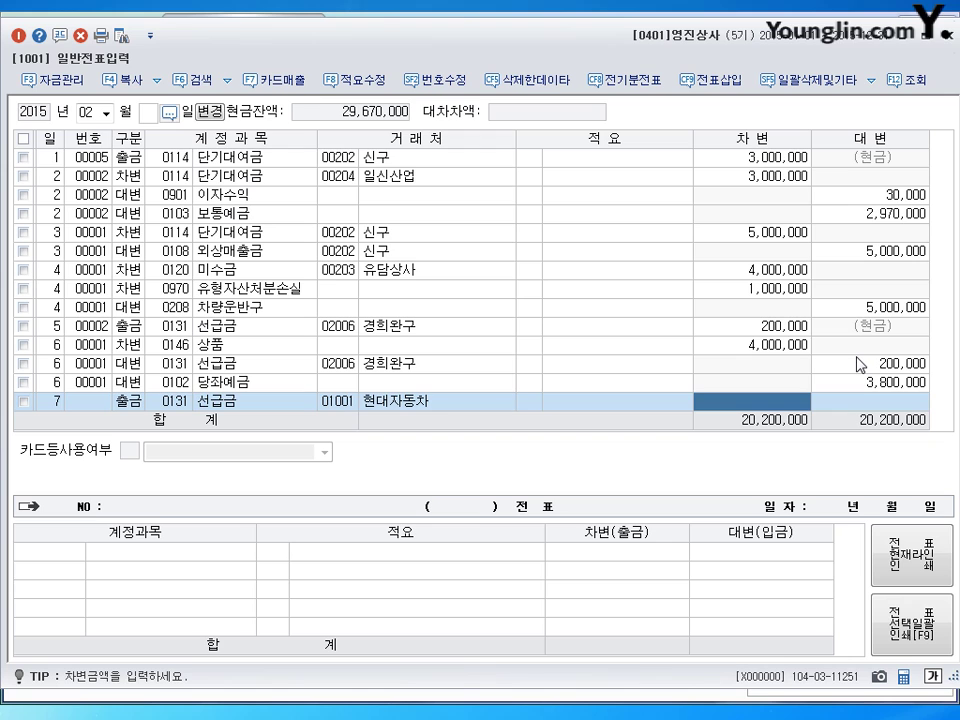
type("1500000")
key("Return")
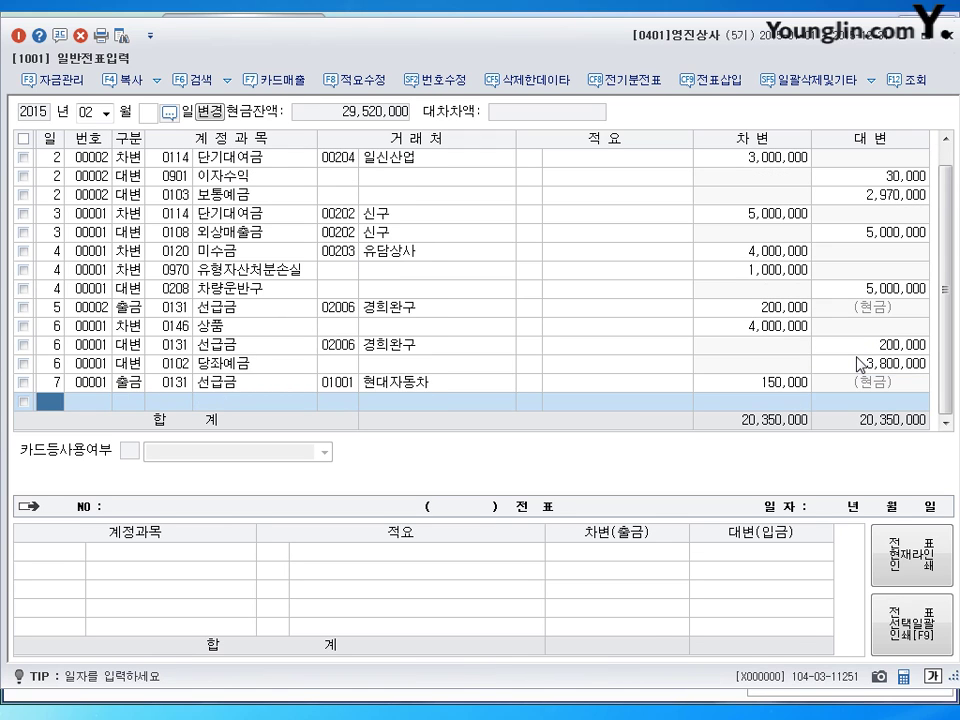
key("Up")
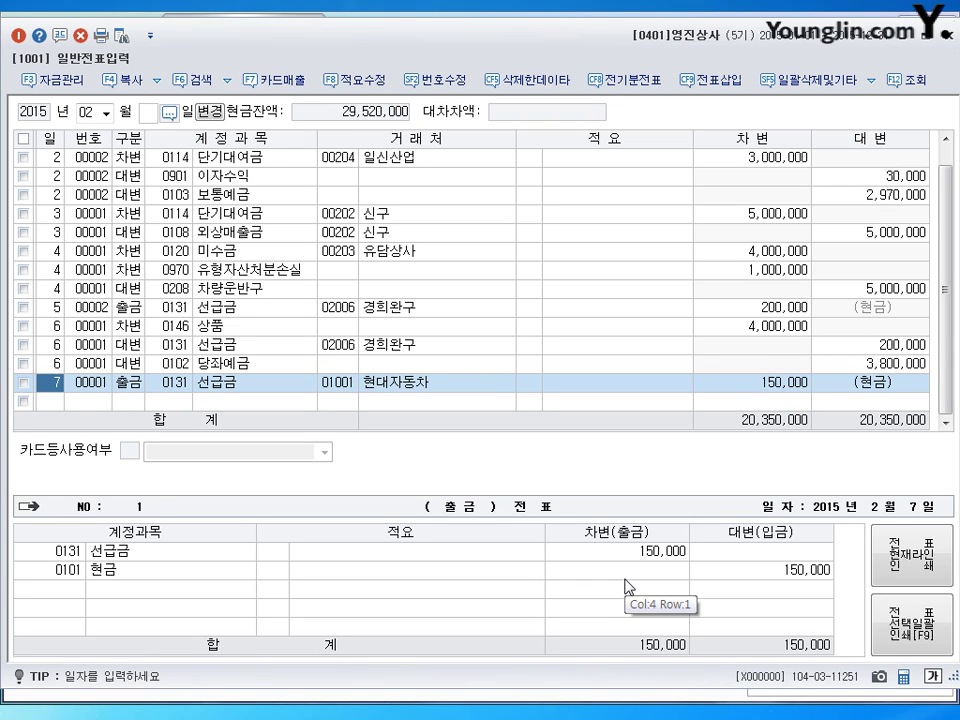
Start a day 8 debit (차변) line for the 판매관리비 account 0812 여비교통비, leaving its trading partner and summary blank
key("Down")
type("8")
key("Return")
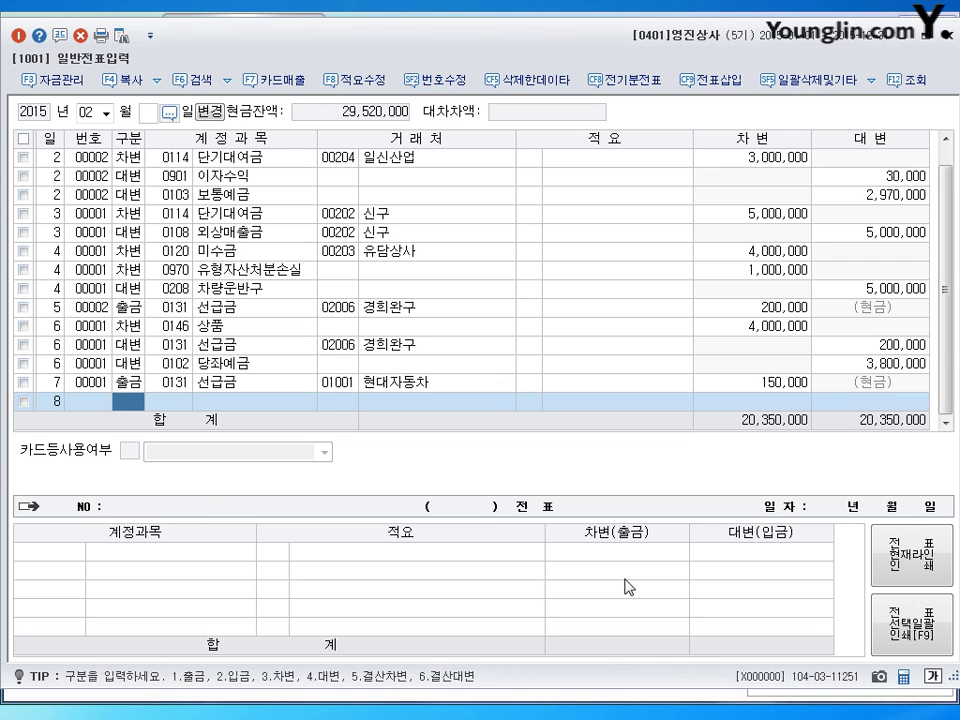
type("3")
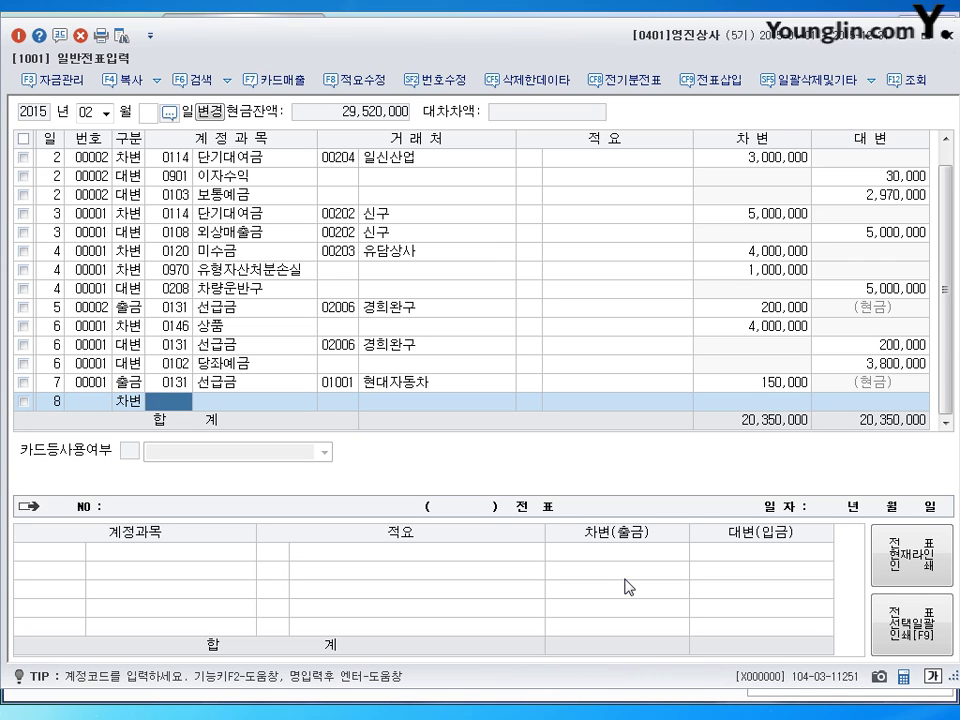
type("여비")
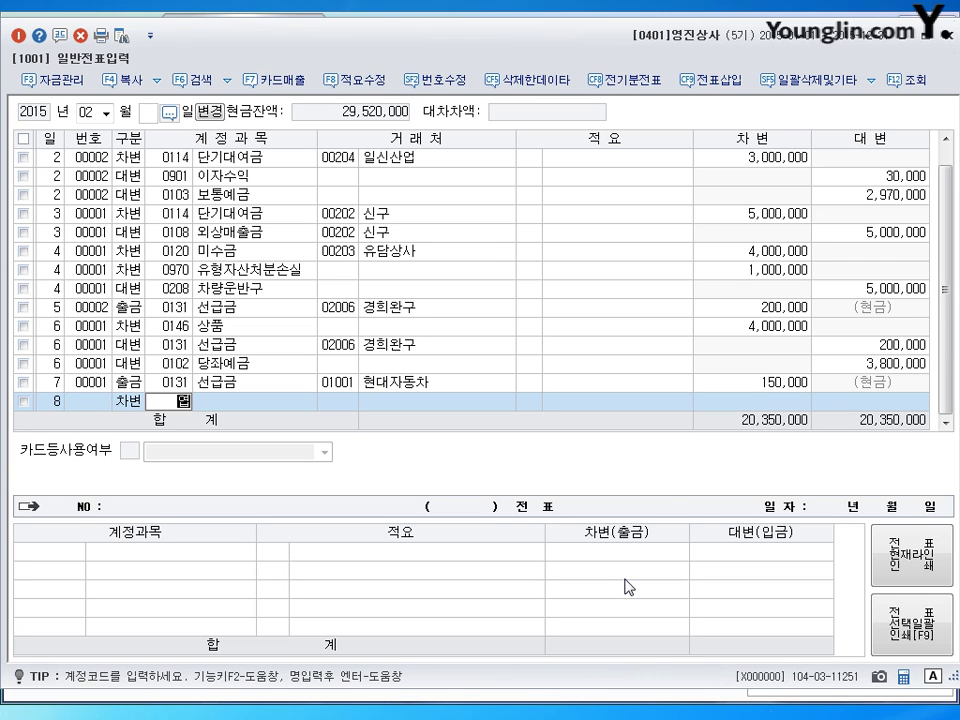
key("Return")
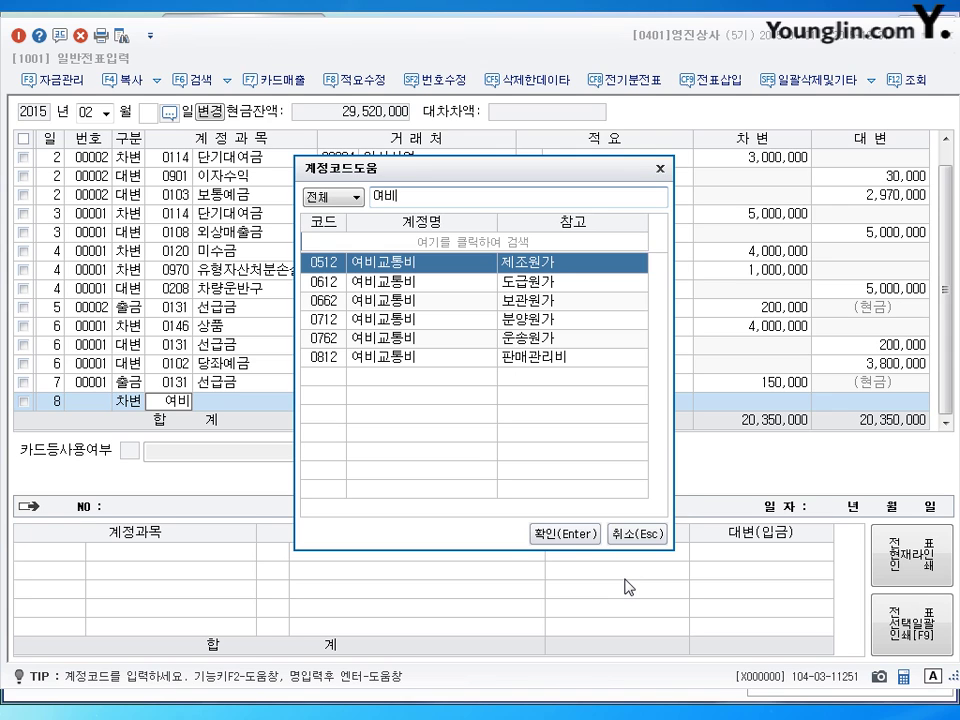
key("Down")
key("Down")
key("Down")
key("Down")
key("Down")
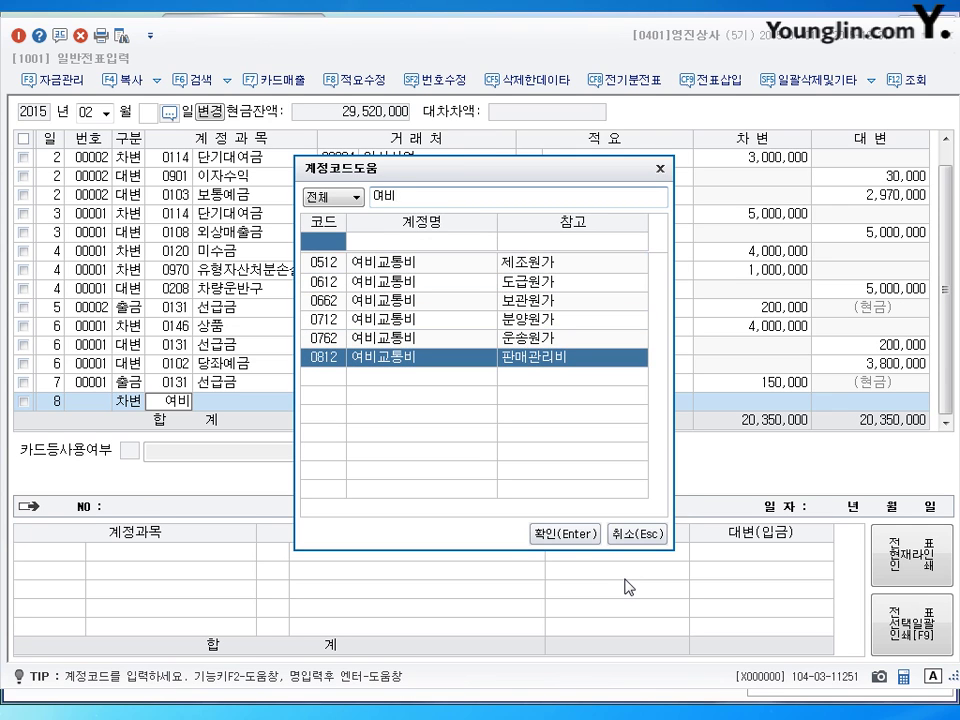
key("Return")
key("Return")
key("Return")
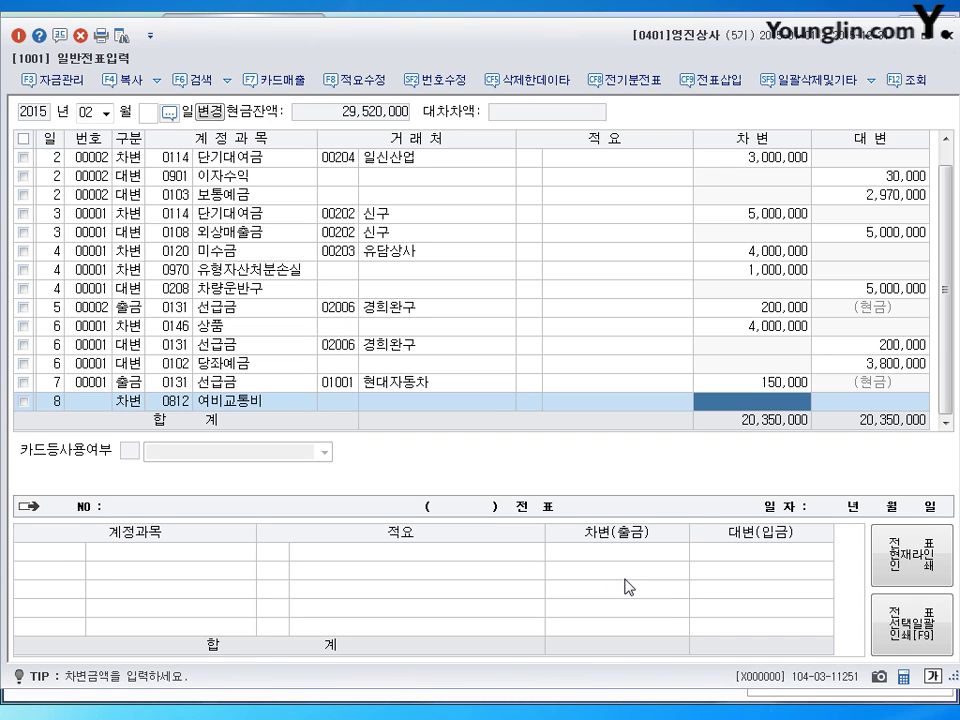
Enter 490,000 for the day 8 여비교통비 line and add a day 8 debit (차변) line of 10,000 for account 0101 현금
type("4900000")
key("Return")
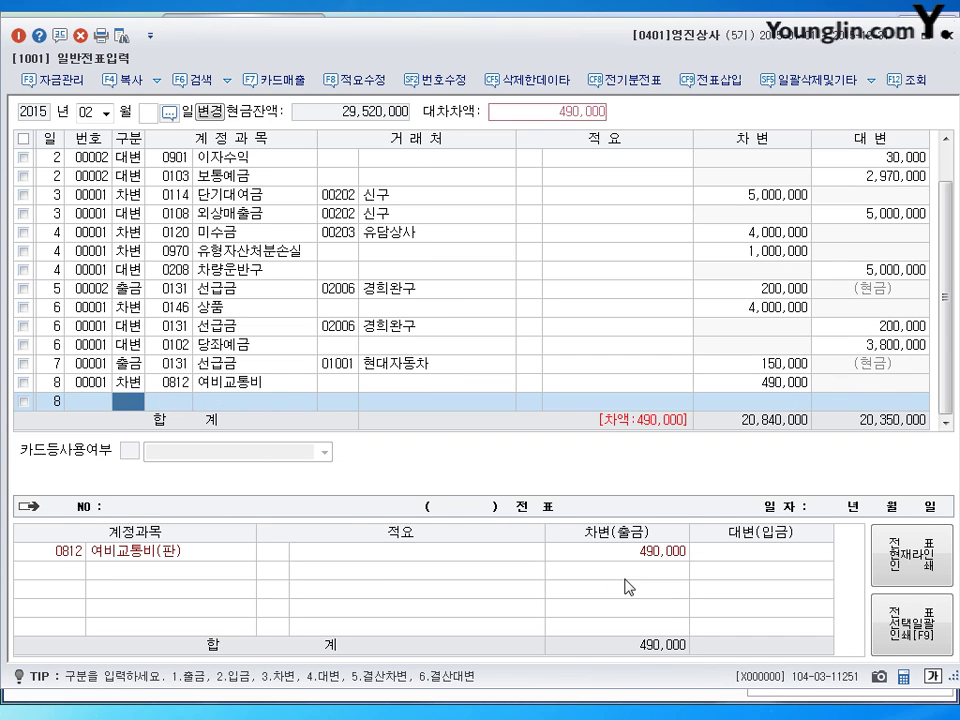
type("101")
key("Return")
key("Return")
key("Return")
type("10,000")
key("Return")
Add a day 8 credit (대변) line of 500,000 for account 0134 가지급금, leaving its trading partner and summary blank
type("4")
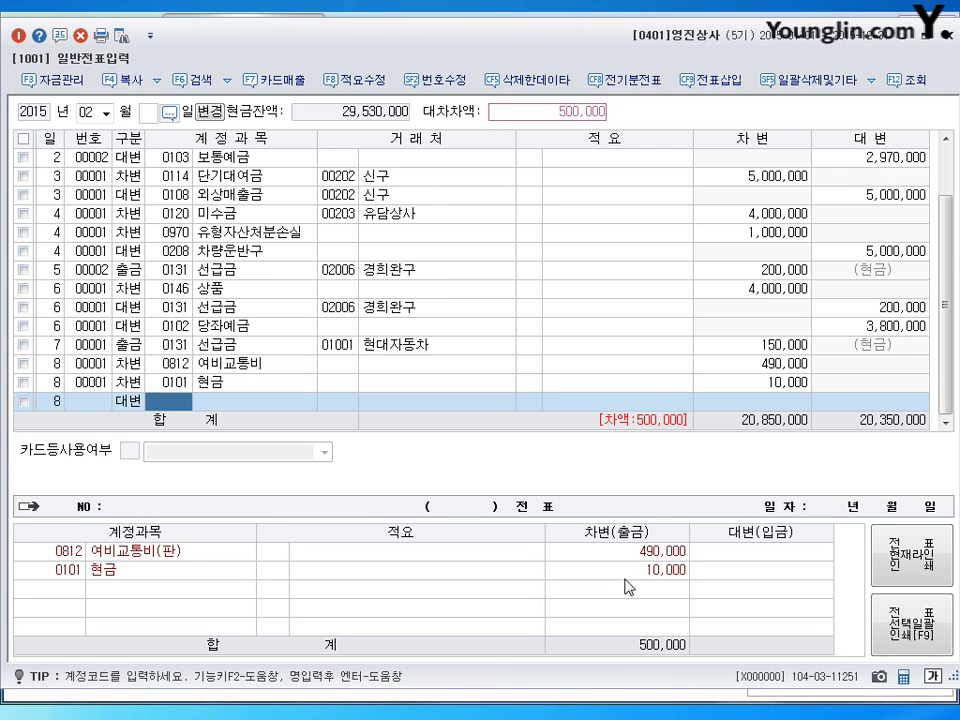
type("134")
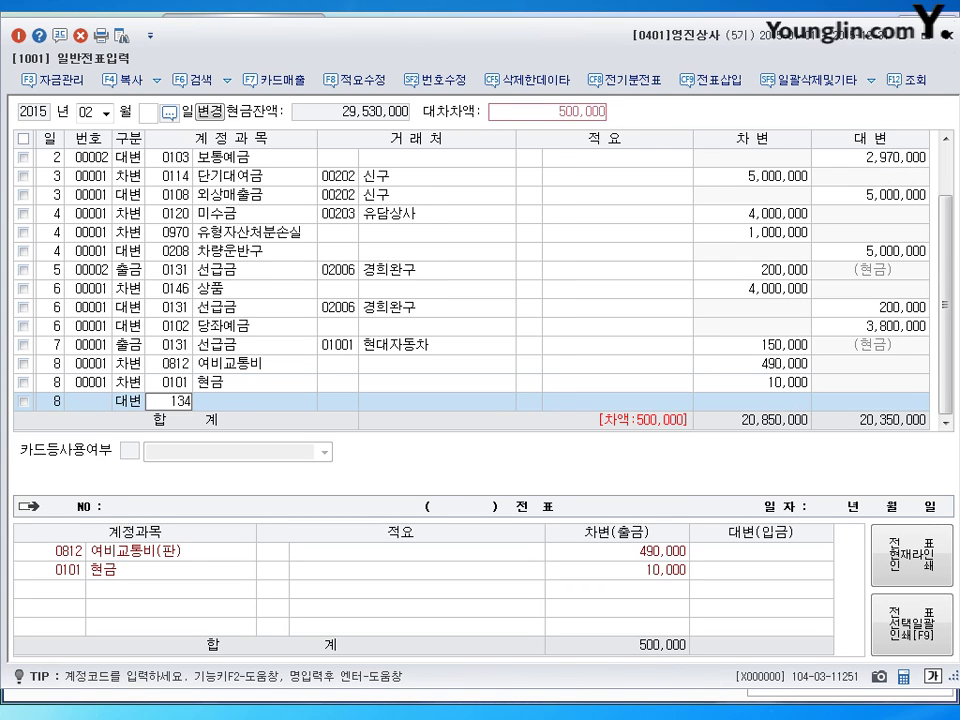
key("Return")
key("Return")
key("Return")
key("Return")
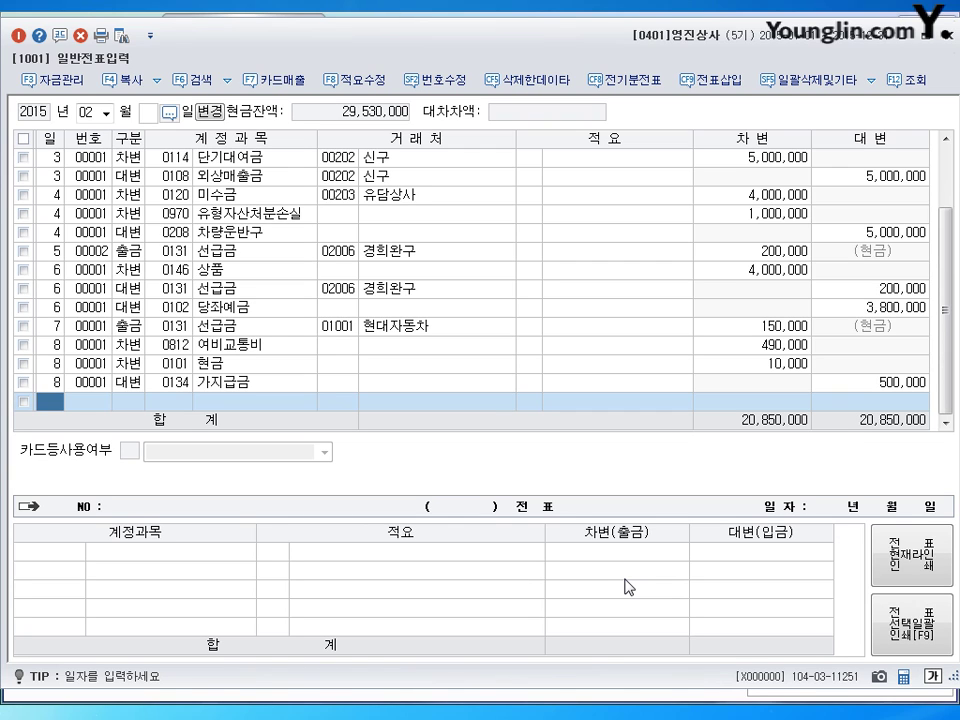
Add a day 9 debit (차변) line of 450,000 for account 0251 외상매입금 with trading partner 00205 (주)영진문구
type("9")
key("Return")
type("3")
key("Return")
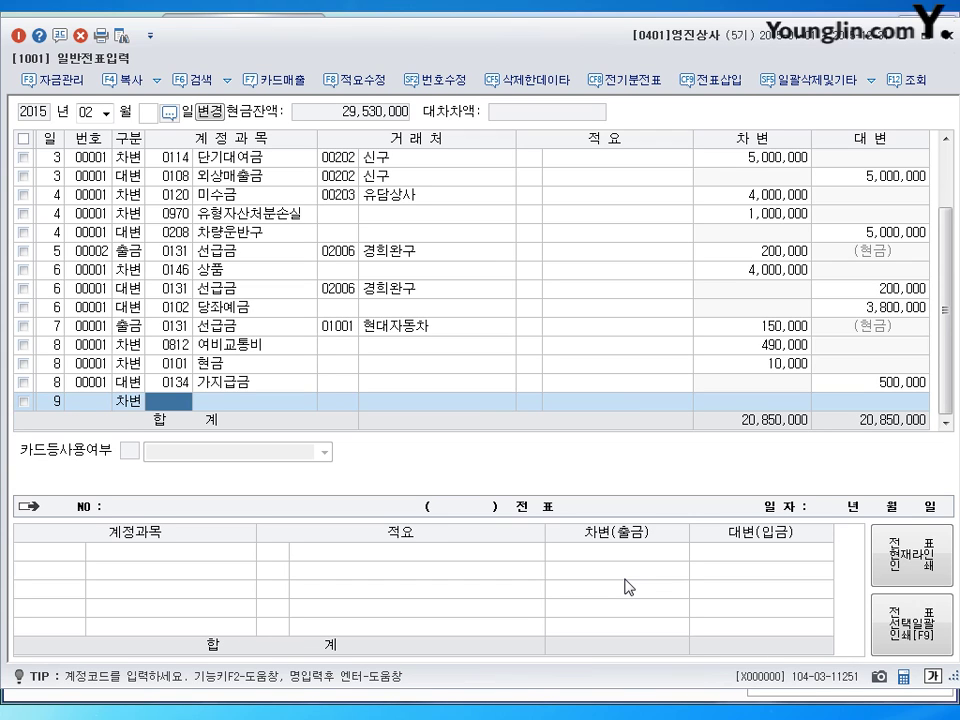
type("251")
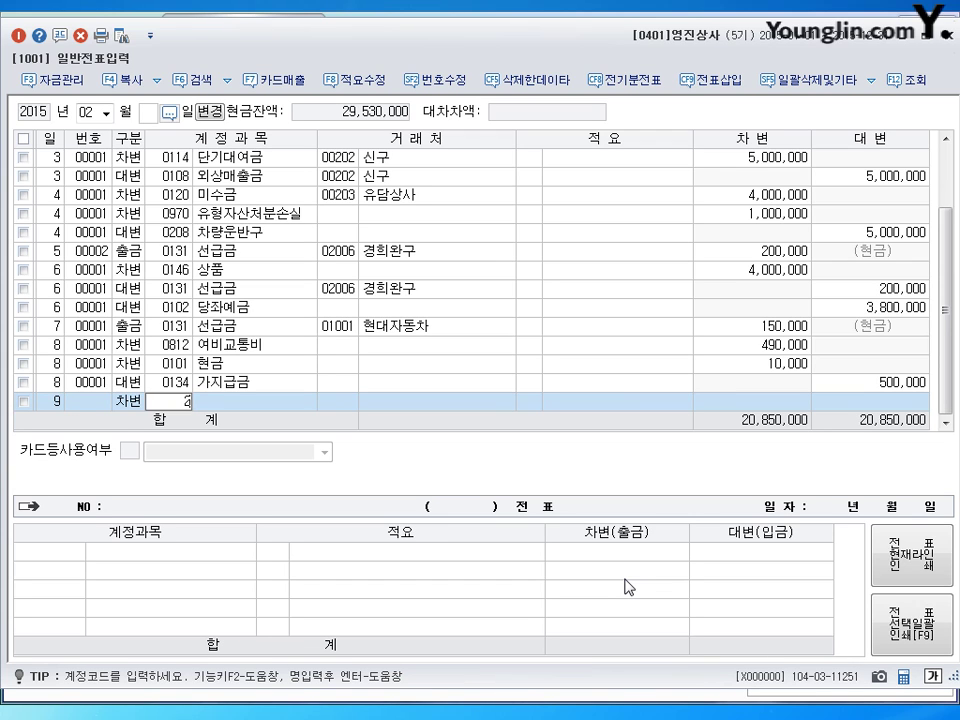
key("Return")
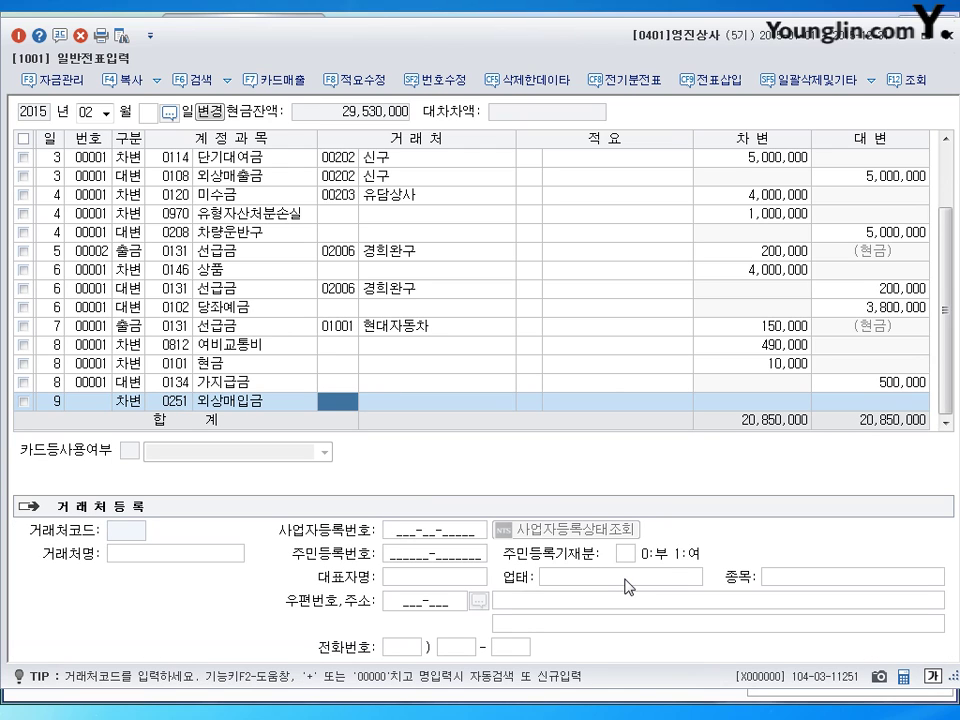
type("영진")
key("Return")
key("Return")
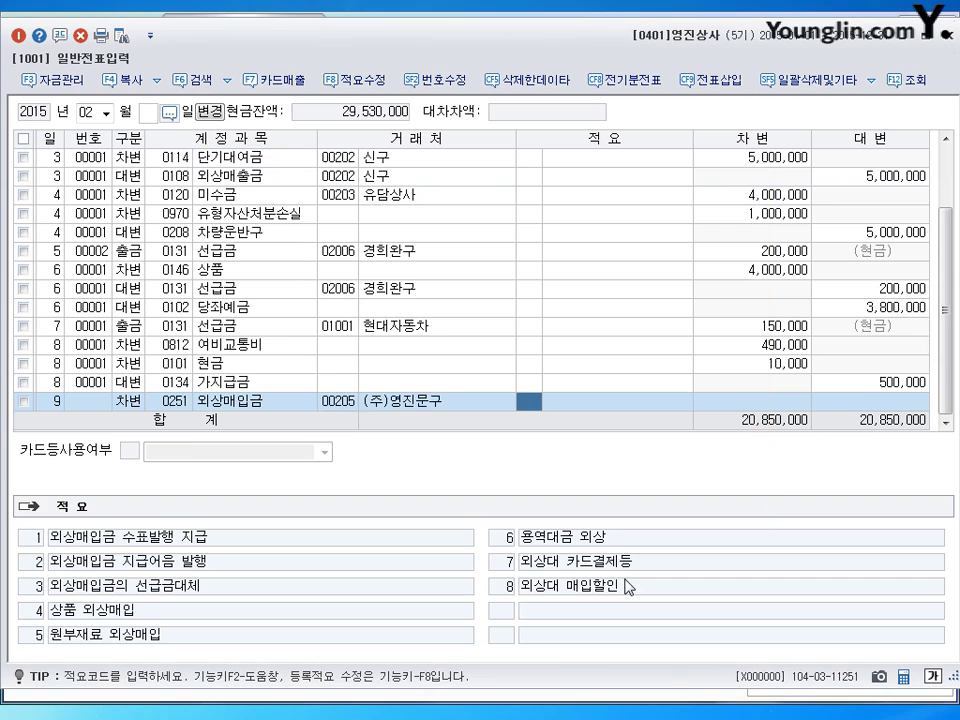
key("Return")
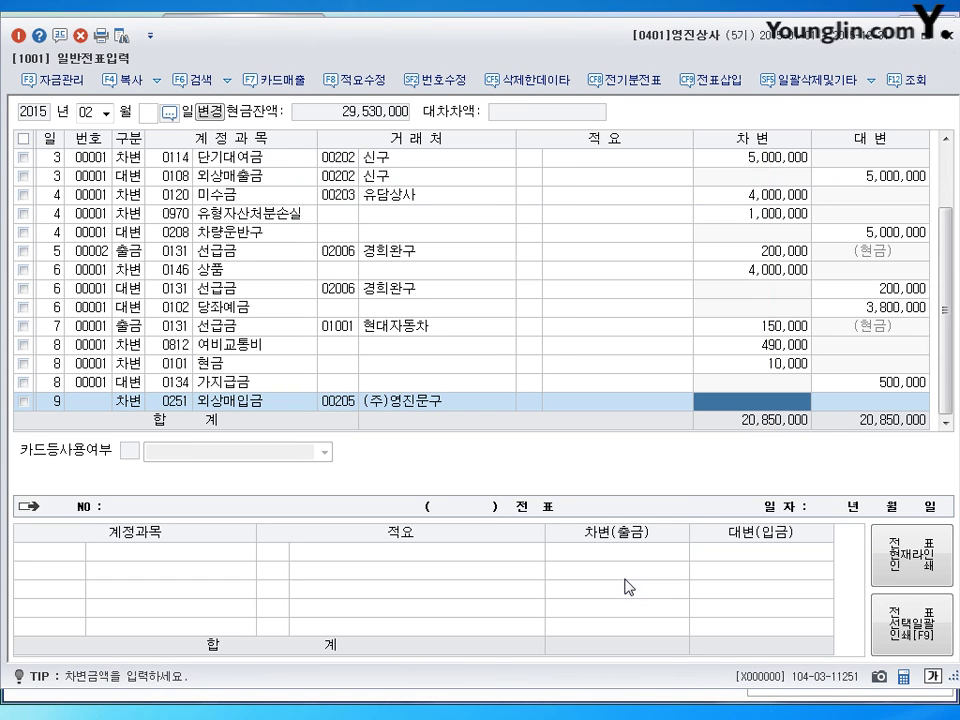
type("450000")
key("Return")
Add a day 9 credit (대변) line of 450,000 for account 0134 가지급금, leaving its trading partner and summary blank
type("4134")
key("Return")
key("Return")
key("Return")
key("Return")
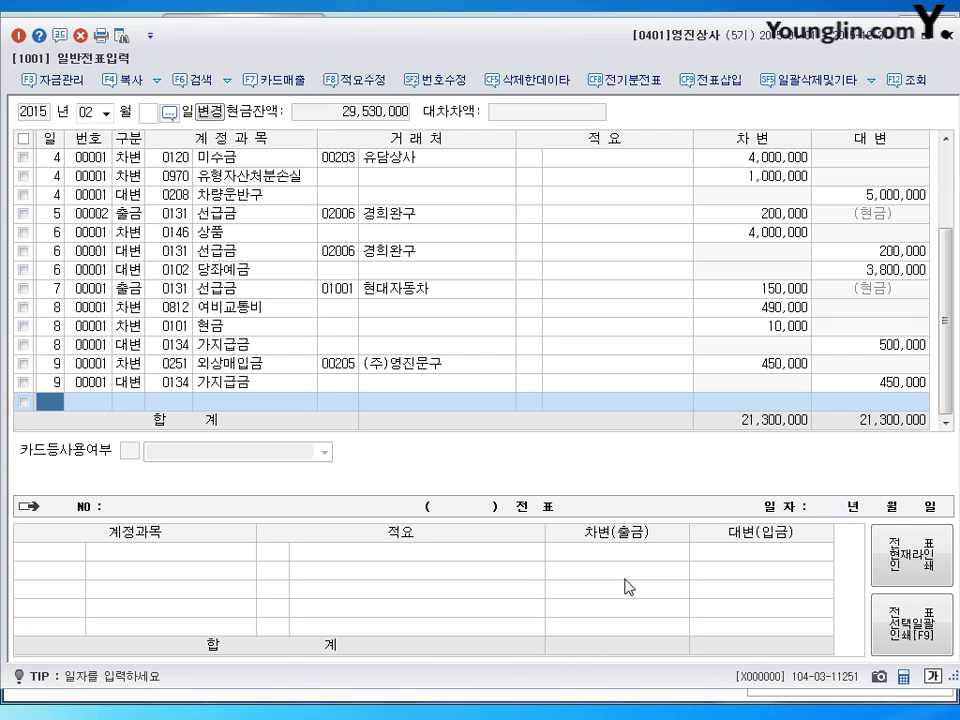
Start a new debit (차변) voucher line dated day 10
type("11")
key("Return")
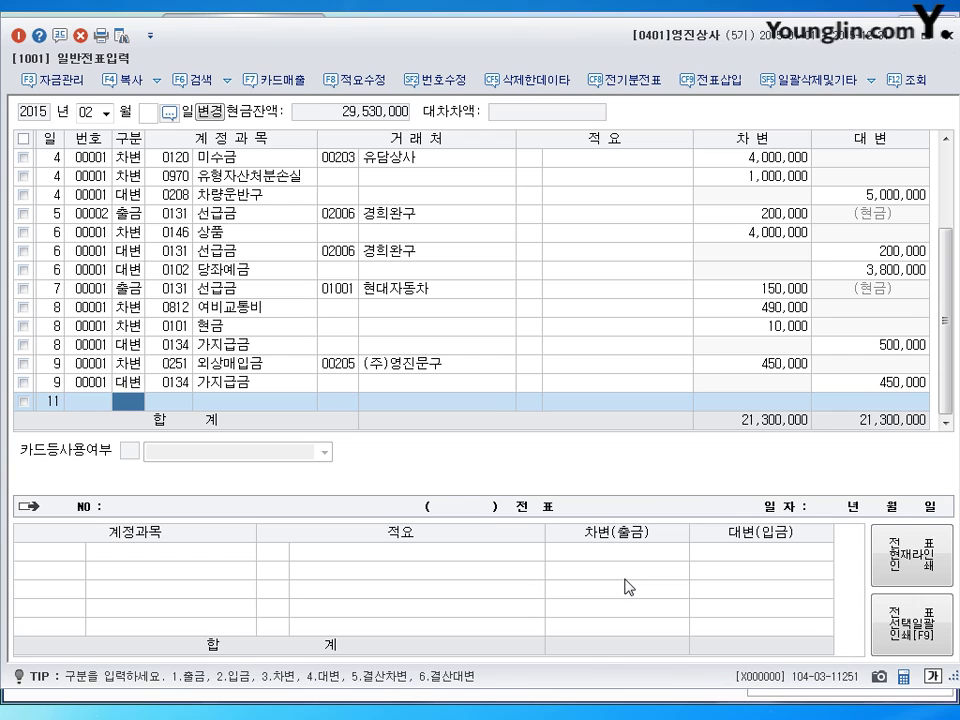
key("shift+Tab")
type("10")
key("Return")
type("3")
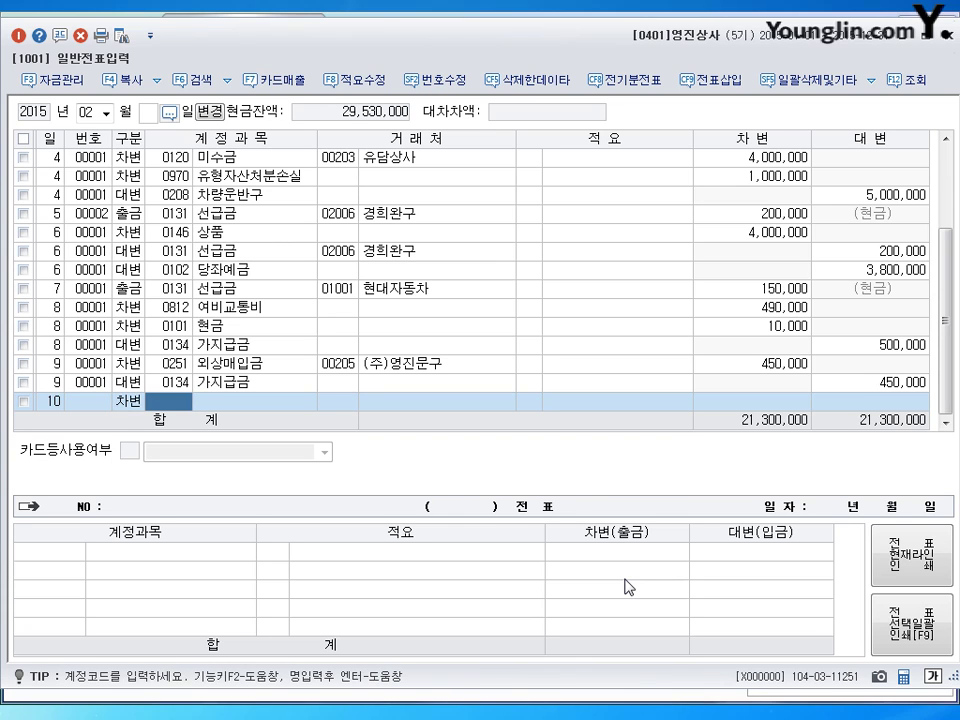
Set the day 10 line's account to the 판매관리비 account 0811 복리후생비, leaving its trading partner and summary blank
type("복ㄹ")
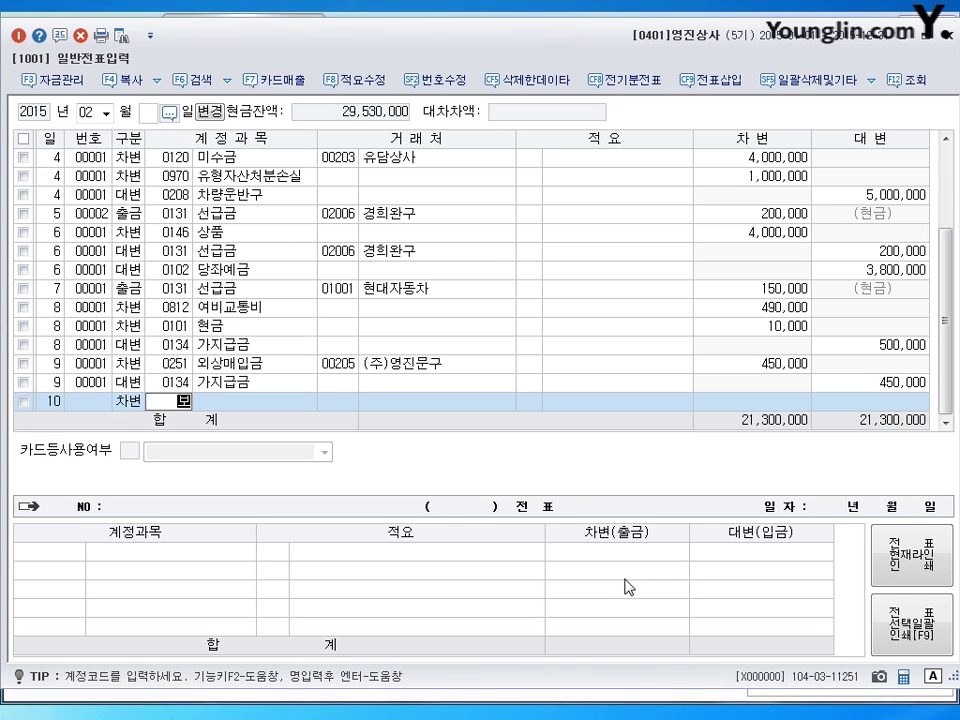
type("ㅣ")
key("Return")
key("Down")
key("Down")
key("Down")
key("Down")
key("Down")
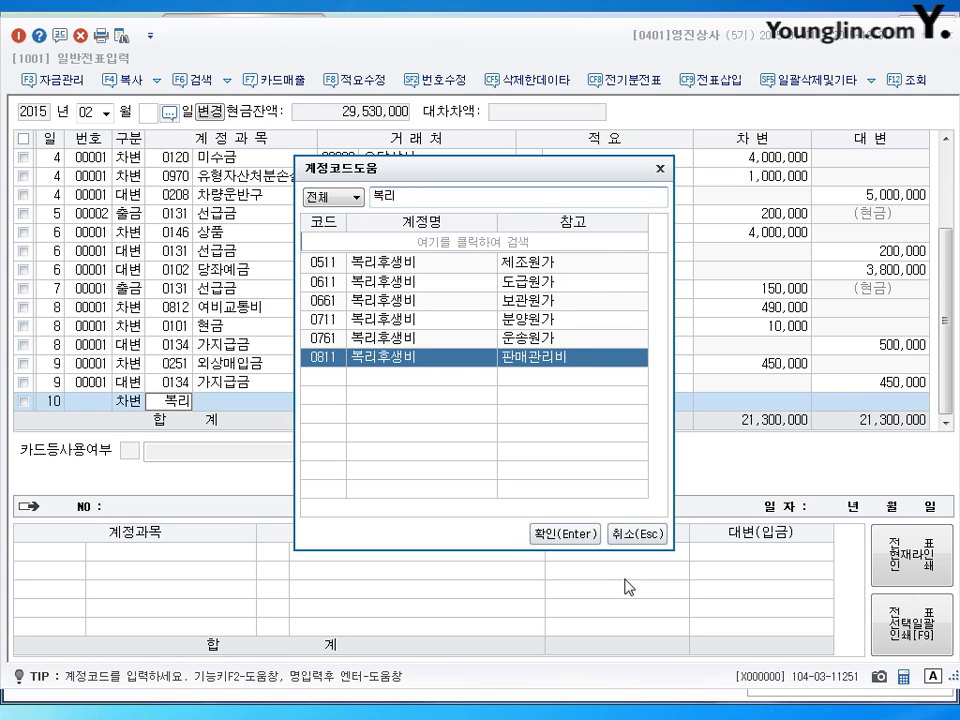
key("Return")
key("Return")
key("Return")
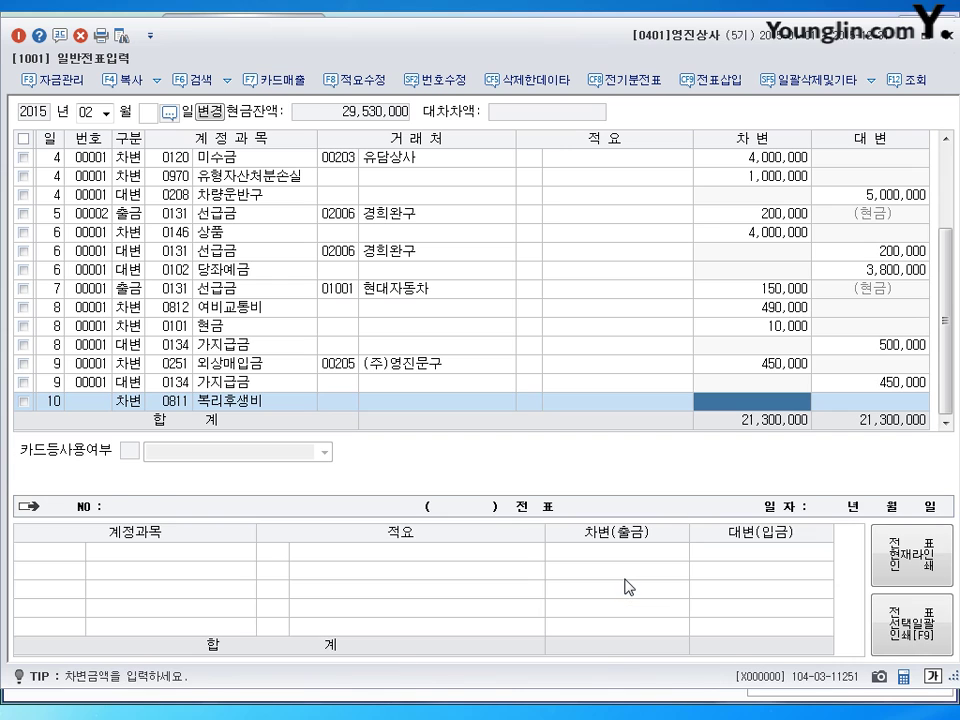
key("Left")
key("Left")
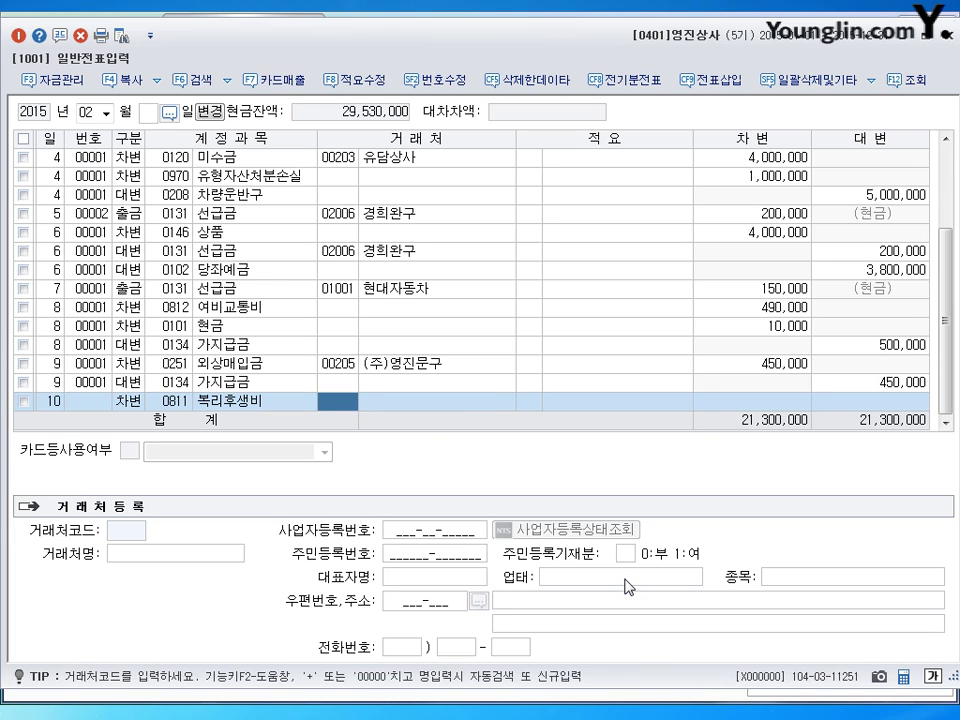
key("Return")
key("Return")
key("Left")
key("Left")
key("Return")
key("Return")
key("Left")
key("Left")
key("Return")
key("Return")
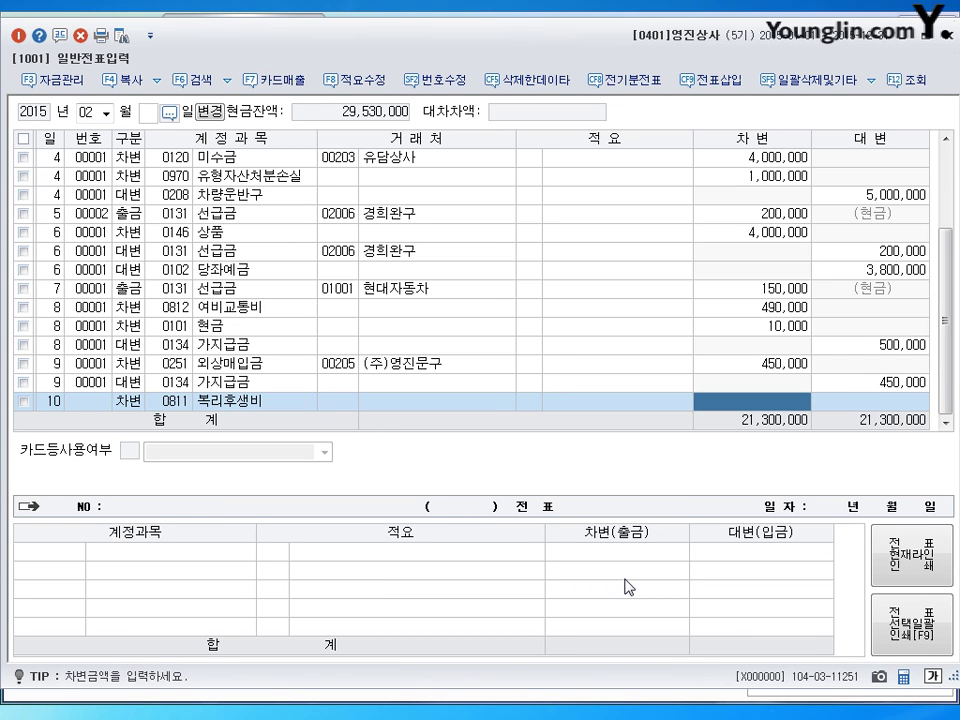
Enter 100,000 for the day 10 복리후생비 line and add a 100,000 credit (대변) line for account 0134 가지급금
type("1000000")
key("Return")
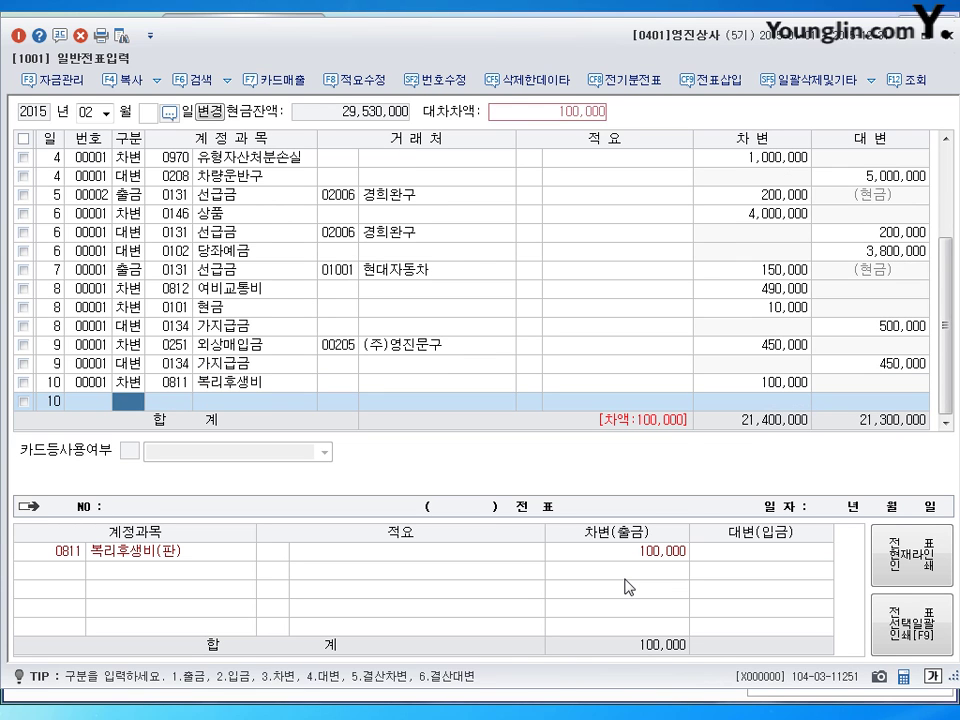
type("4134")
key("Return")
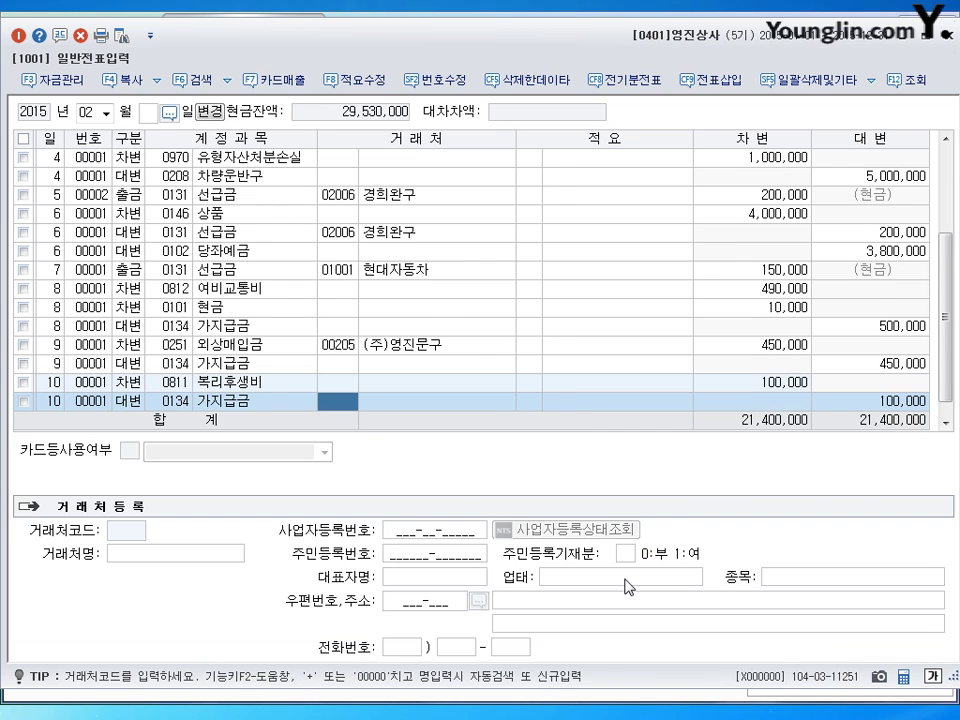
key("Return")
key("Return")
key("Return")
Add a day 11 cash payment (출금) line of 300,000 for account 0141 현금과부족, leaving its summary blank
type("11")
key("Return")
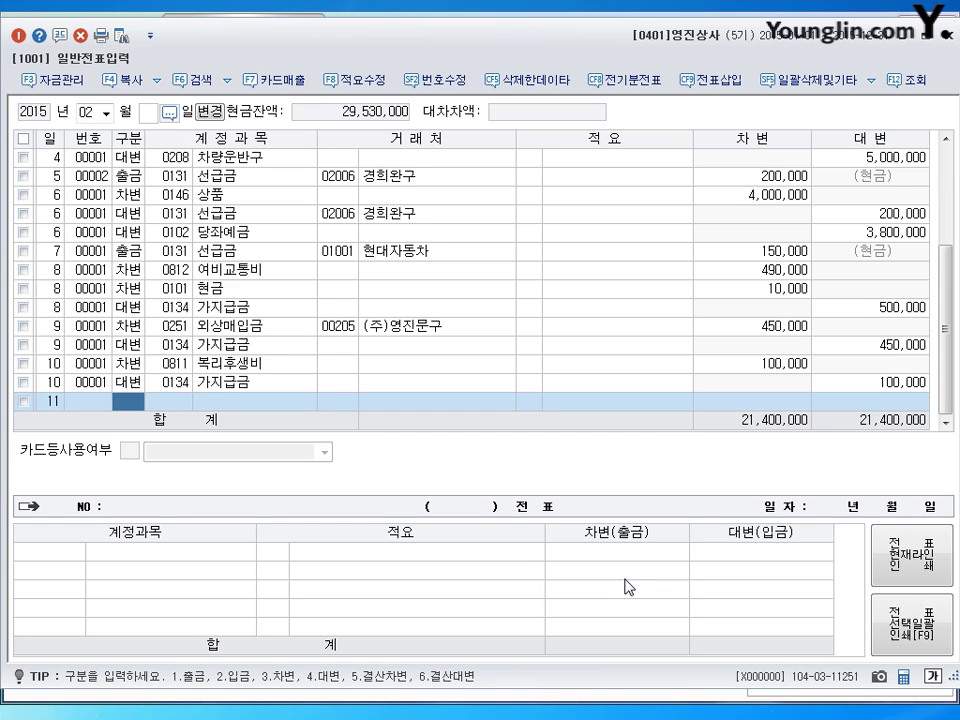
key("1")
key("Return")
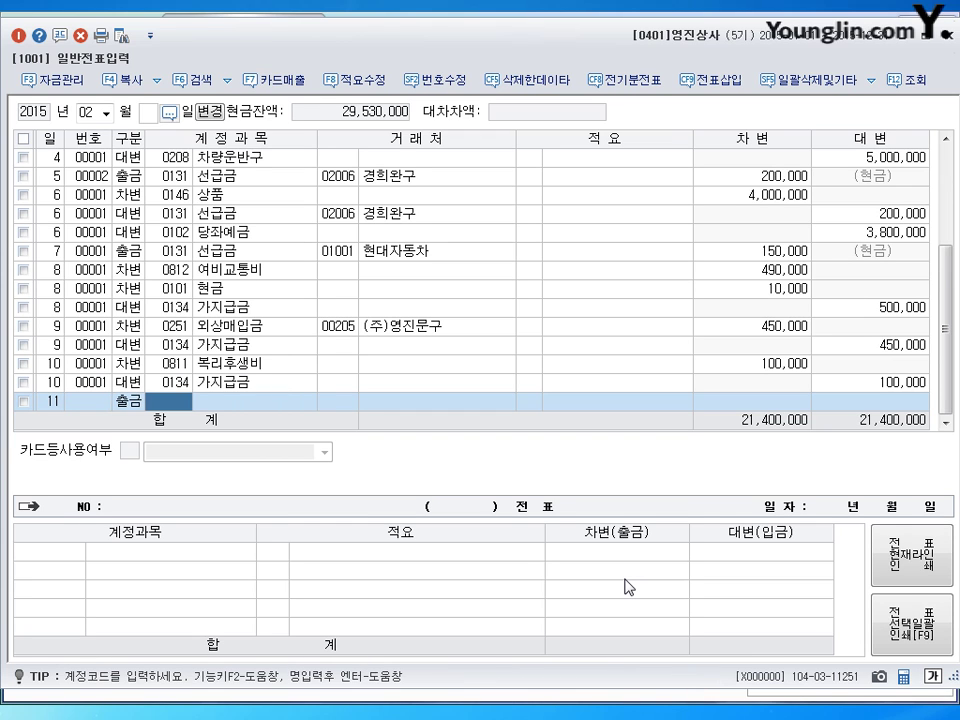
type("141")
key("Return")
key("Return")
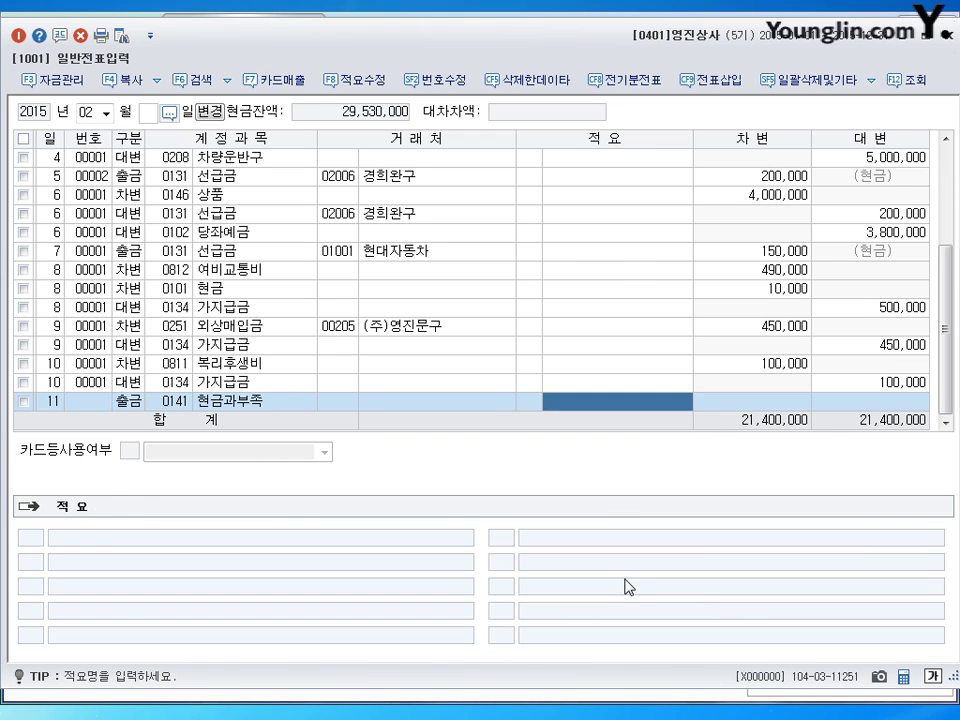
key("Return")
type("3000000")
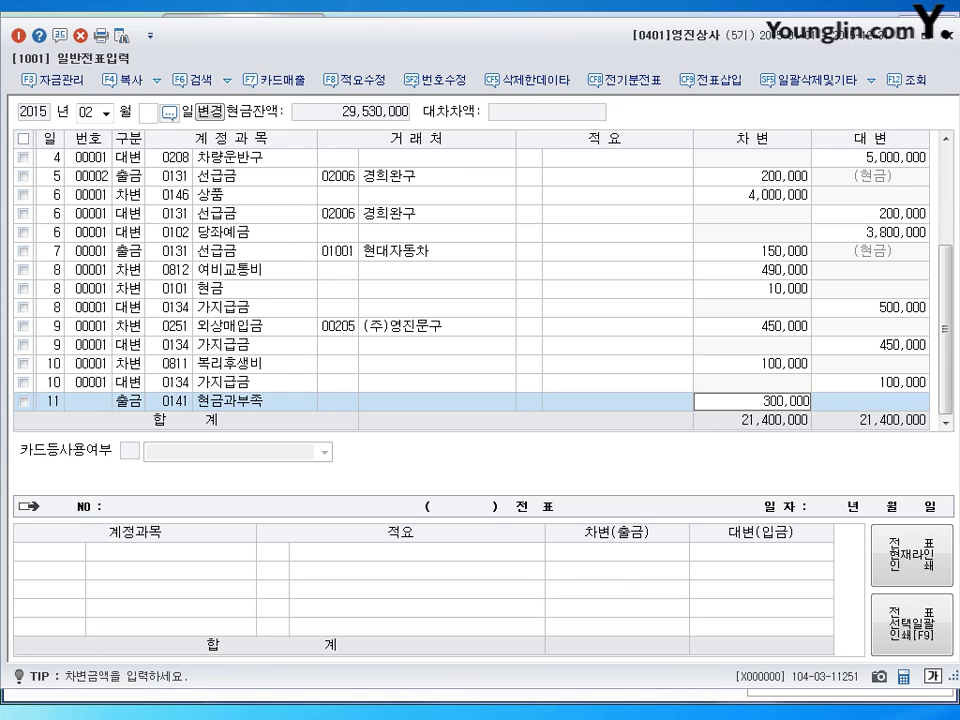
key("Return")
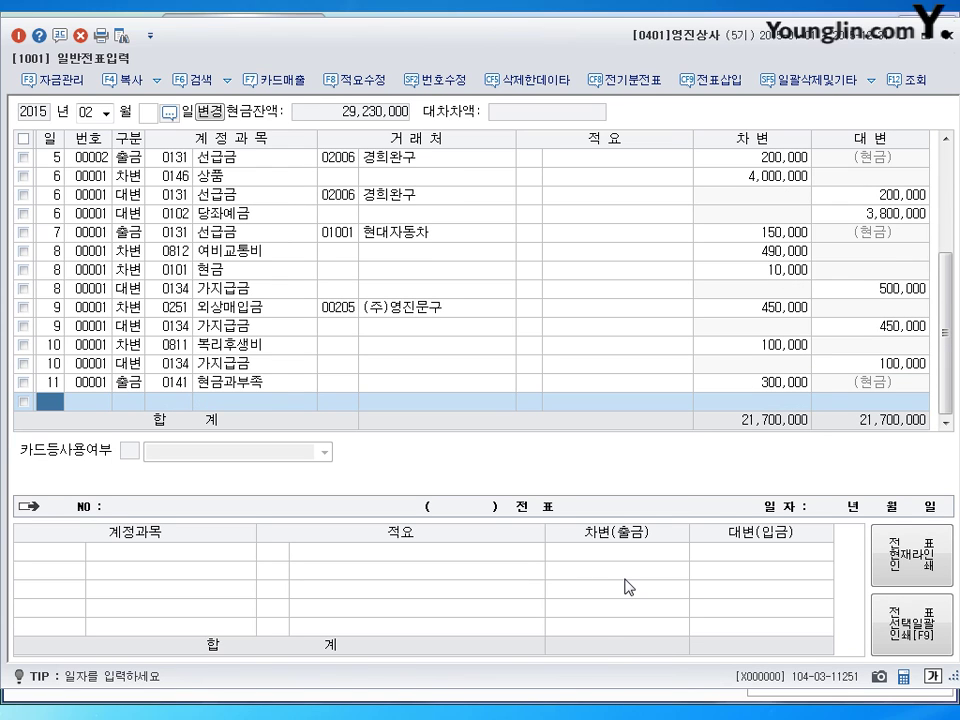
Add a day 12 cash receipt (입금) line of 50,000 for account 0141 현금과부족 and view its voucher
type("12")
key("Return")
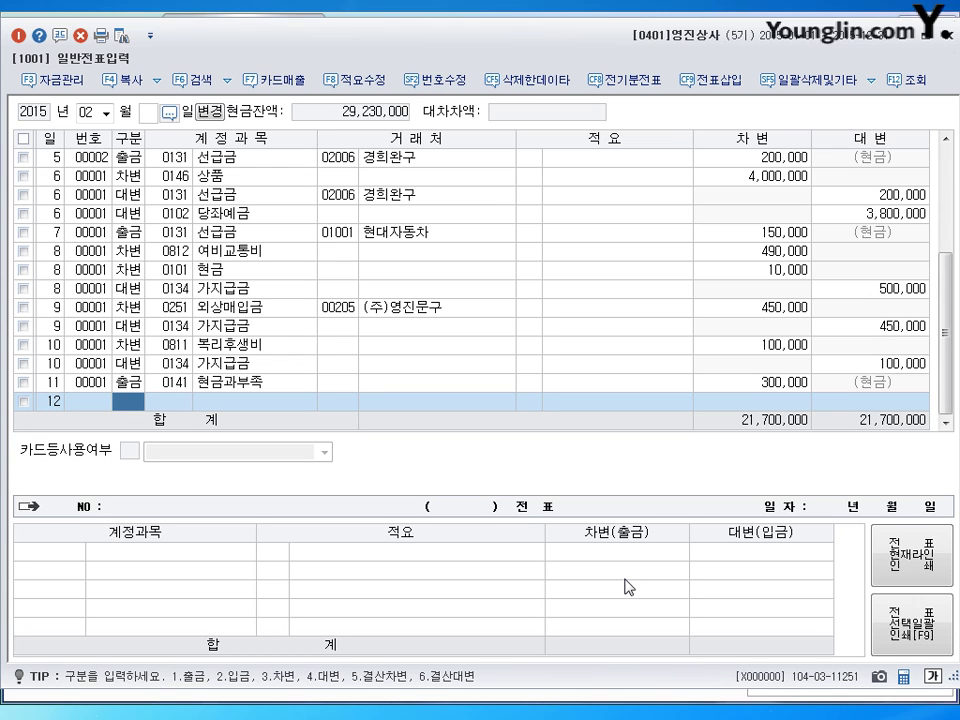
type("2")
key("Return")
type("0141")
key("Return")
key("Return")
key("Return")
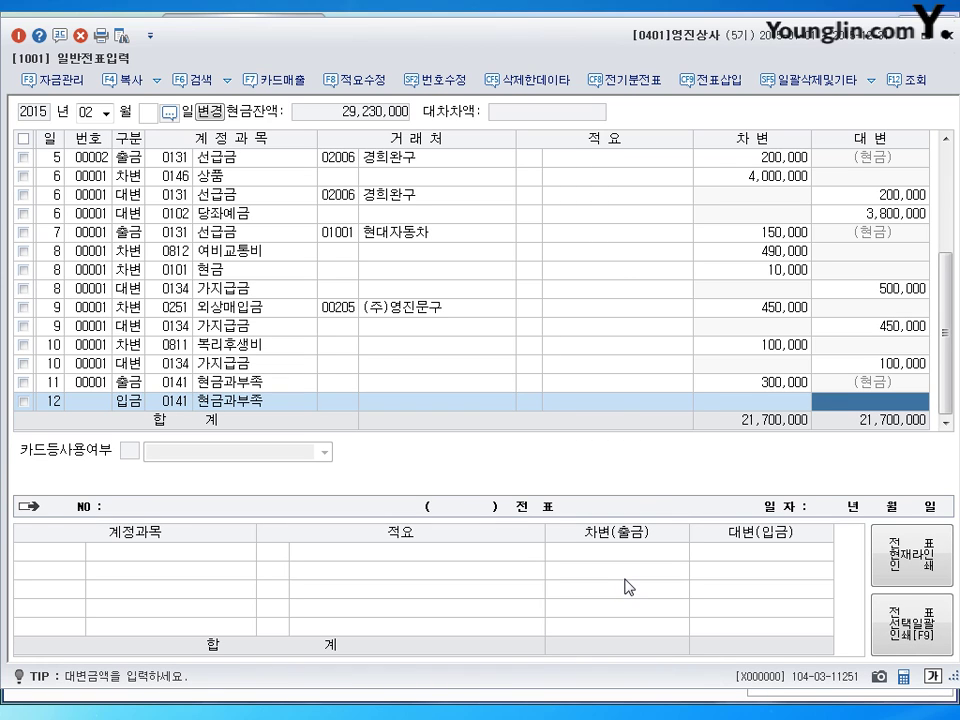
type("500000")
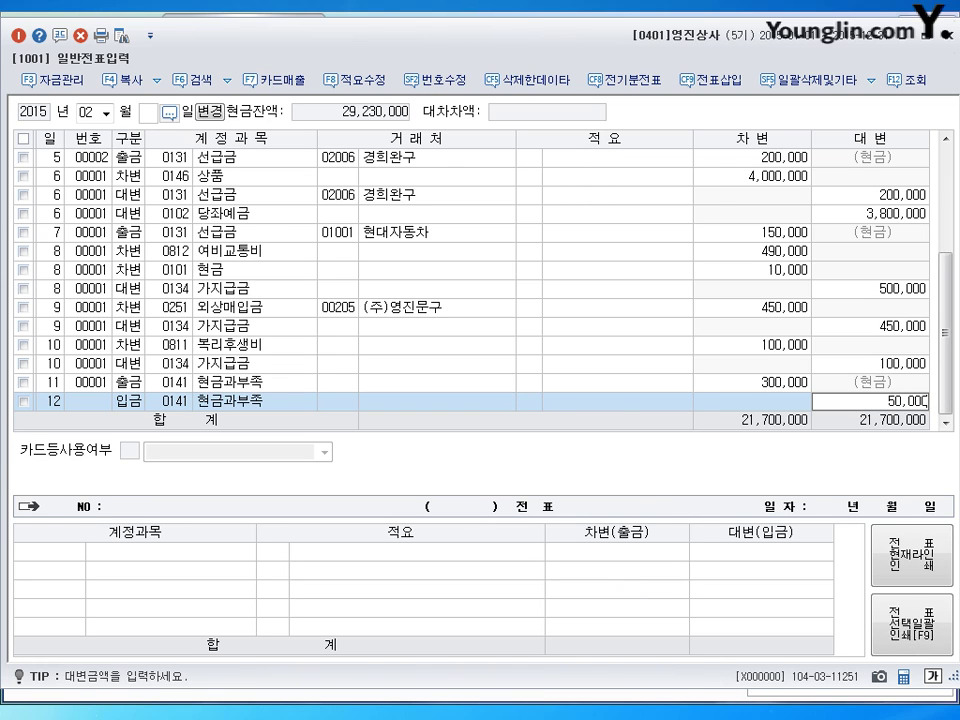
key("Return")
key("Up")
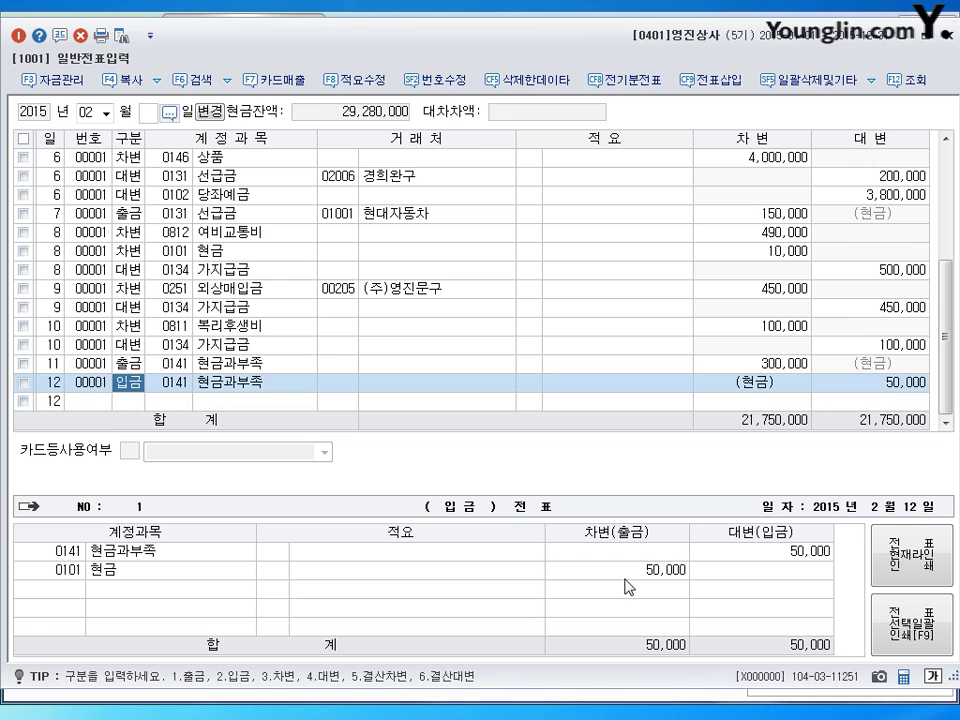